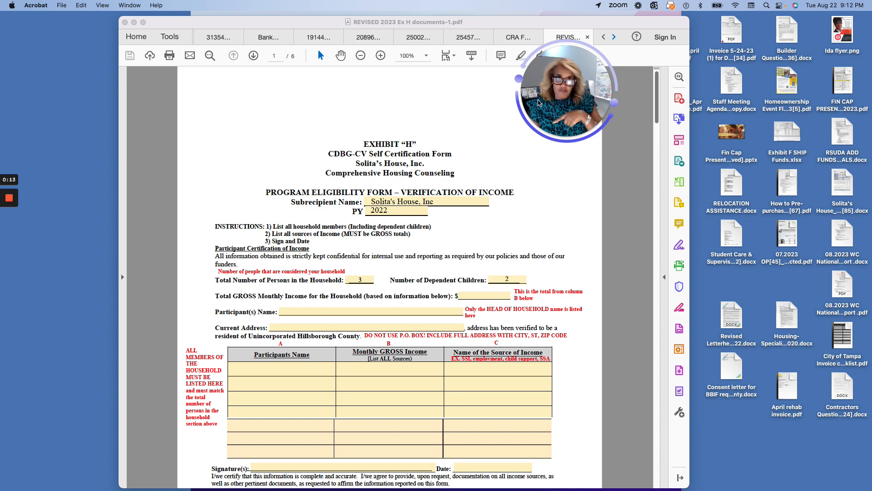
- Start editing the PDF with the Add Text tool from Edit PDF
scroll(418, 145, "down", 5)
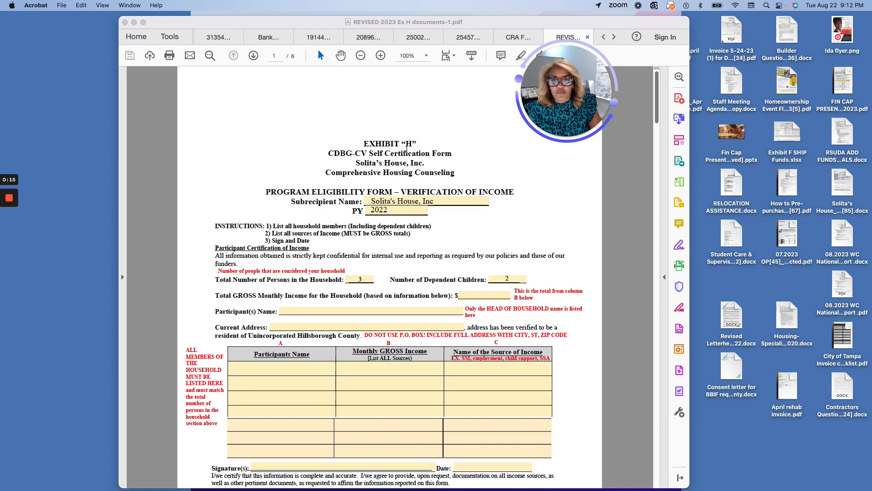
scroll(407, 148, "up", 1)
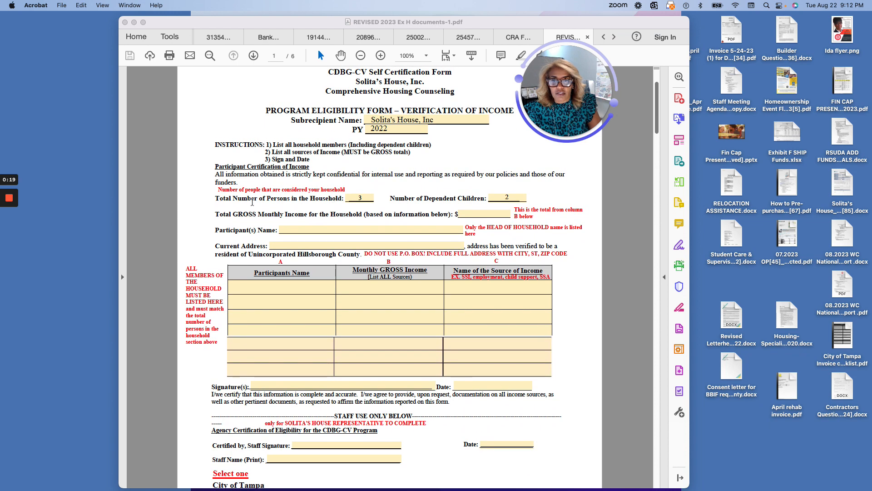
scroll(342, 203, "up", 1)
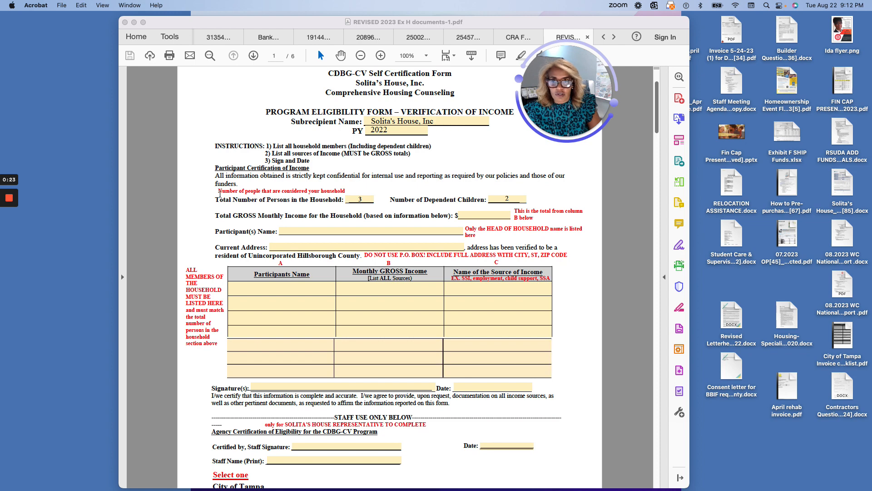
scroll(342, 195, "up", 1)
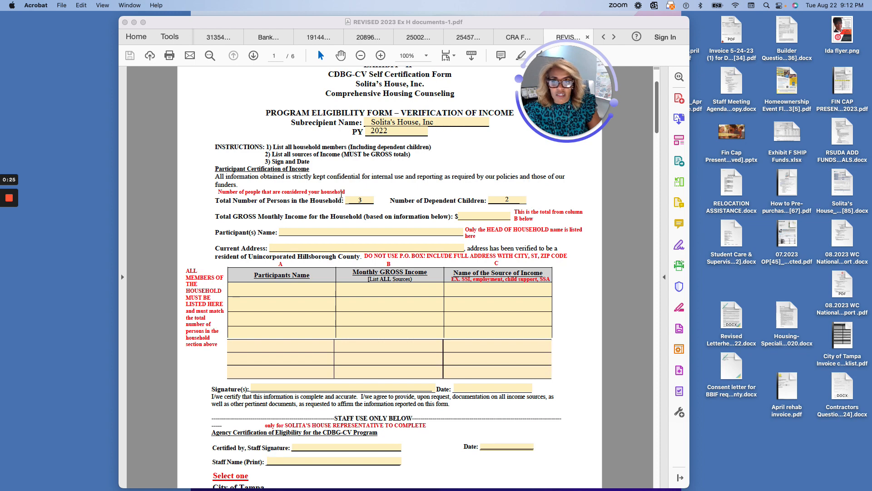
scroll(342, 195, "down", 1)
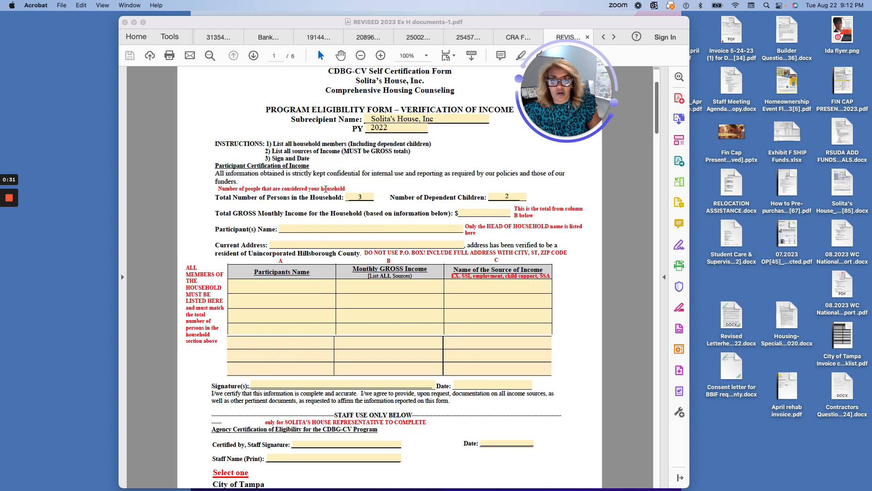
scroll(357, 200, "up", 1)
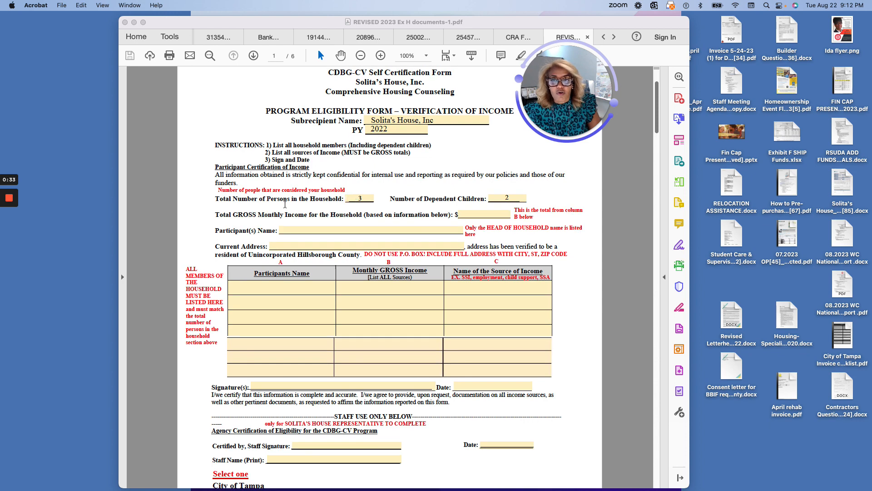
scroll(346, 202, "up", 2)
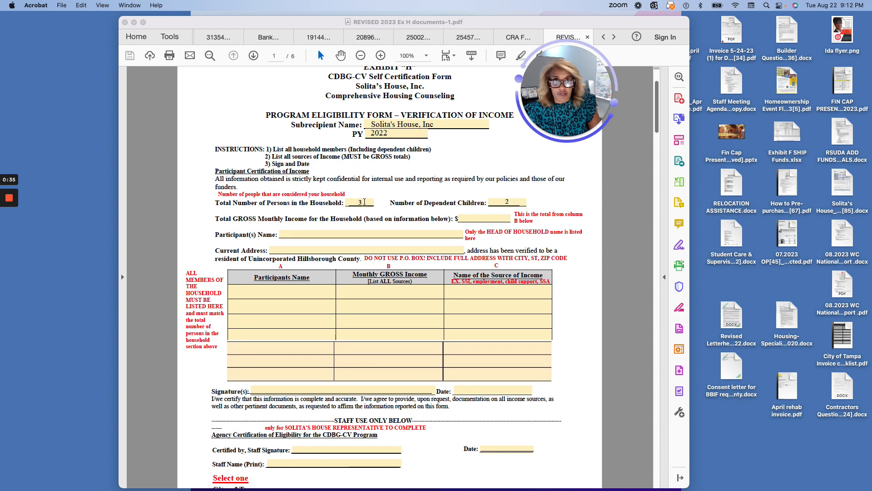
scroll(365, 202, "down", 1)
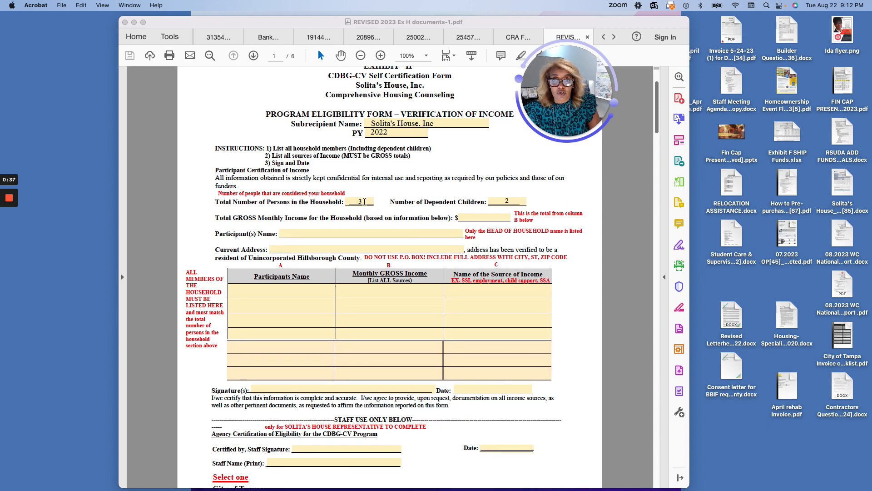
scroll(364, 202, "down", 1)
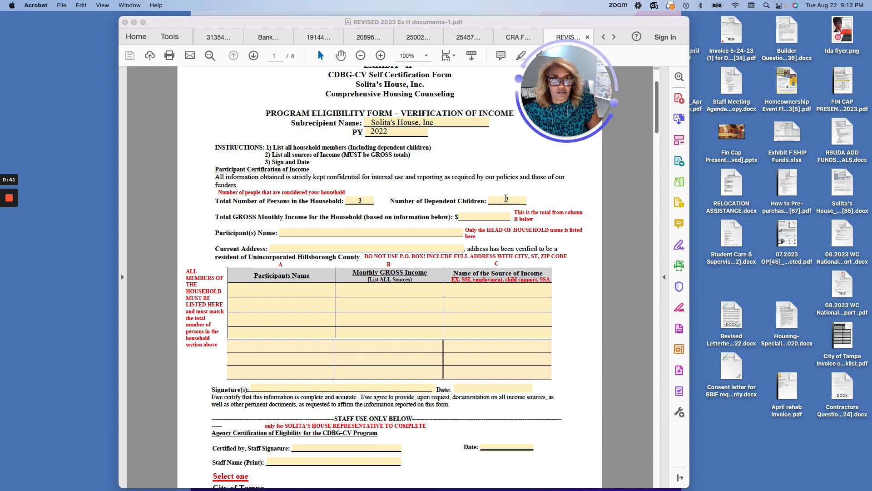
scroll(416, 209, "down", 1)
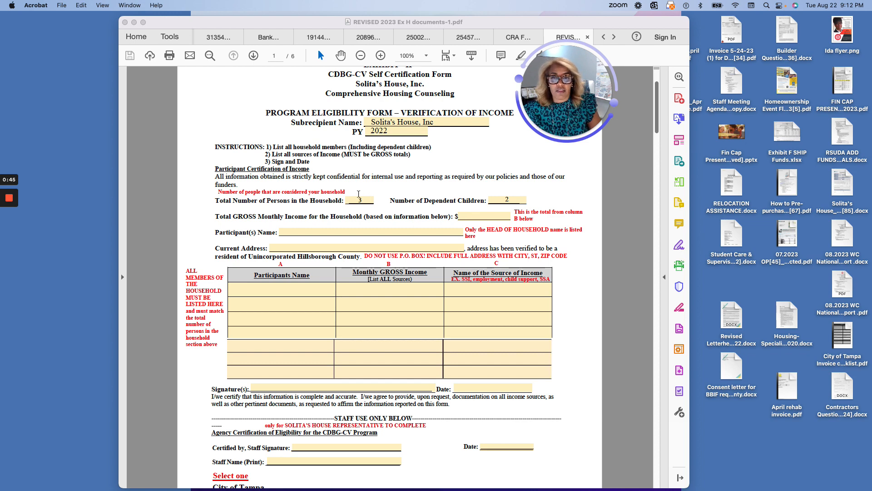
scroll(366, 198, "down", 1)
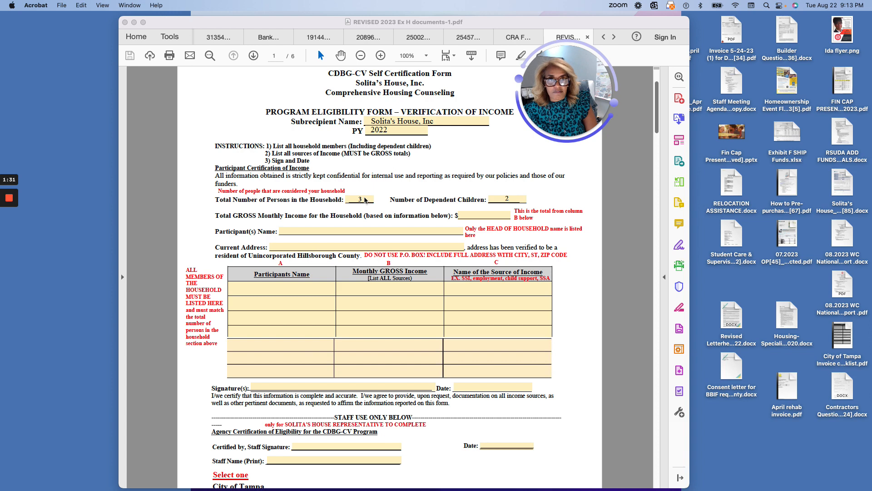
left_click(269, 290)
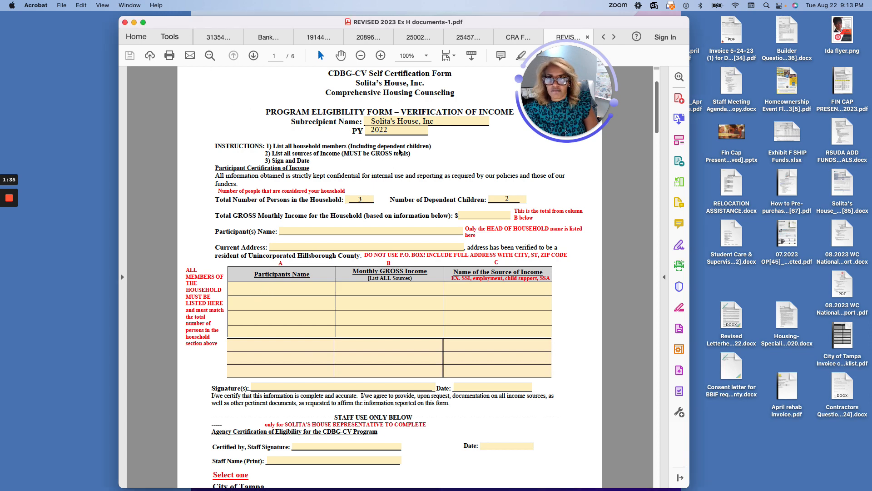
left_click(170, 36)
left_click(415, 180)
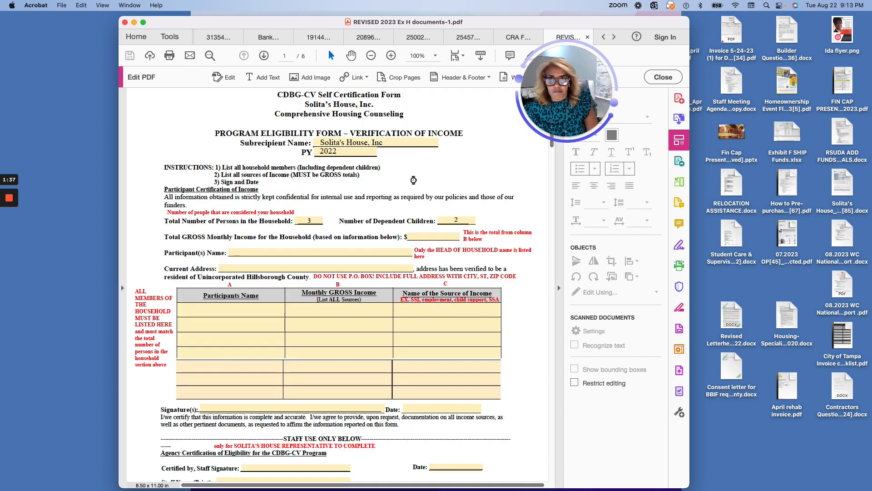
left_click(256, 82)
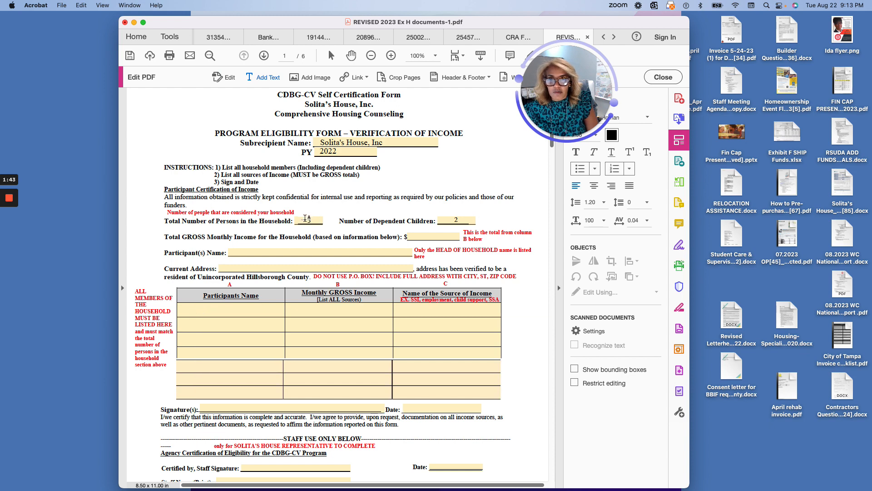
- Type the three household members' full names into rows 1–3 of the Participants Name column
left_click(214, 303)
left_click(195, 310)
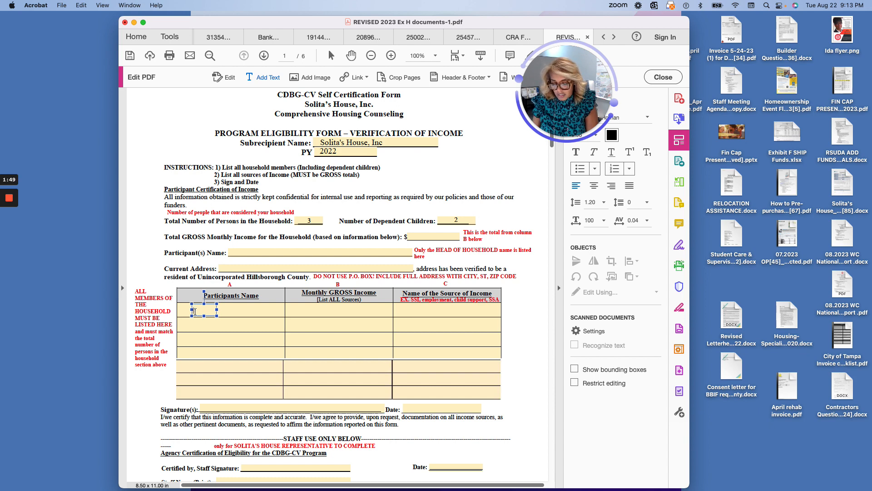
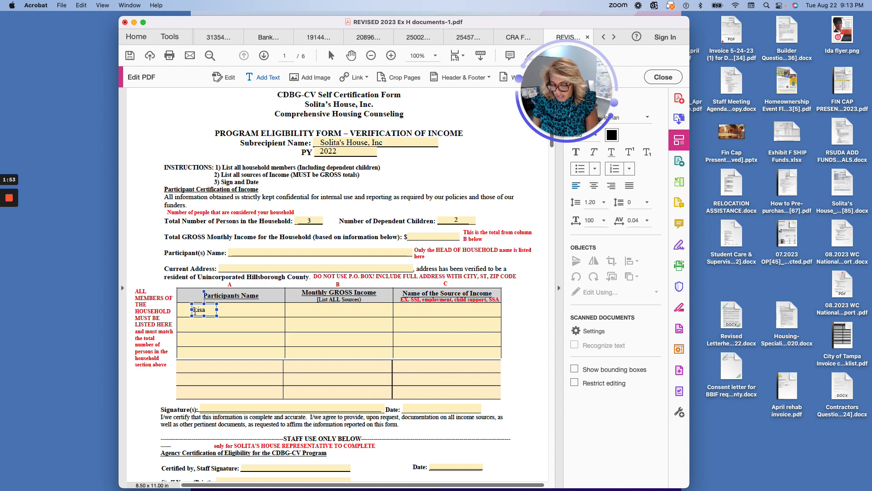
scroll(194, 311, "up", 2)
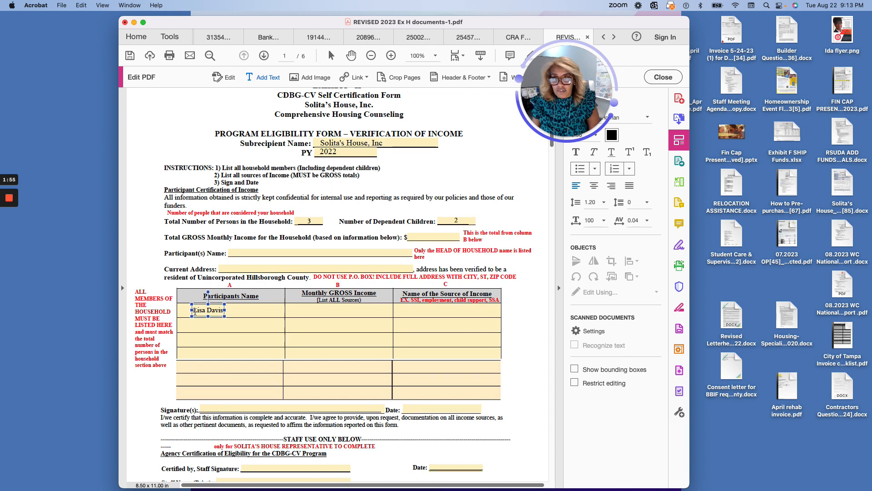
key("Escape")
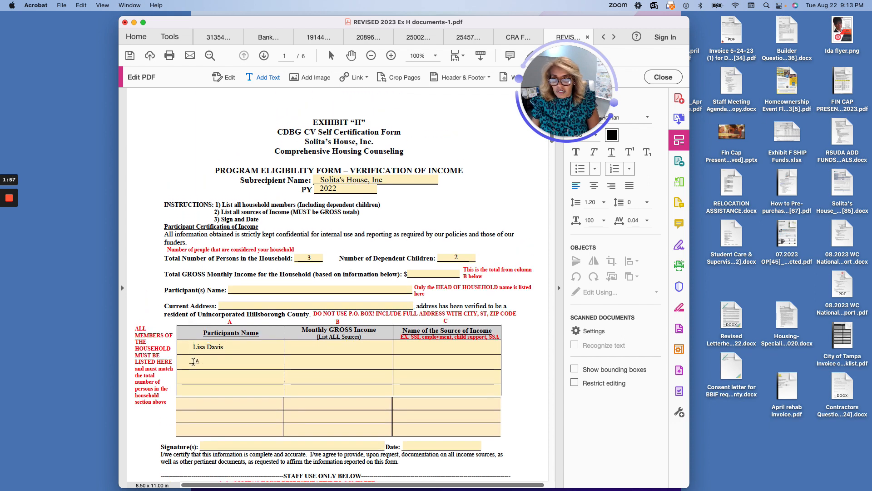
left_click(195, 362)
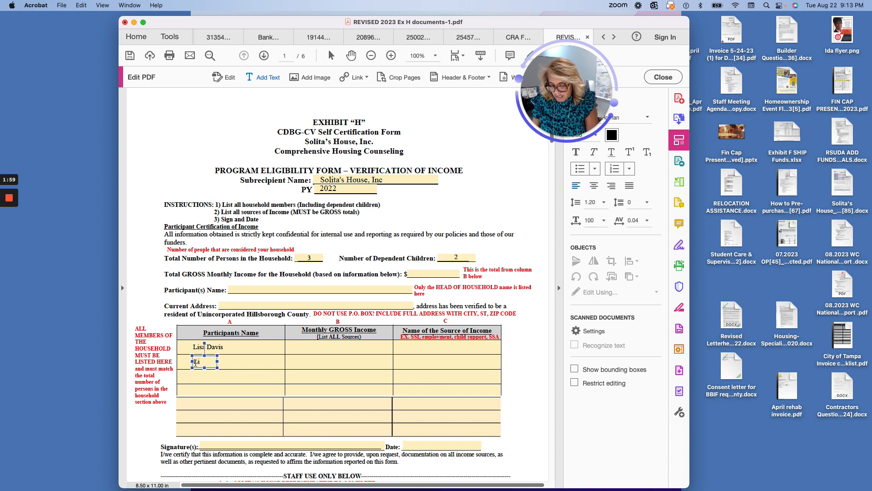
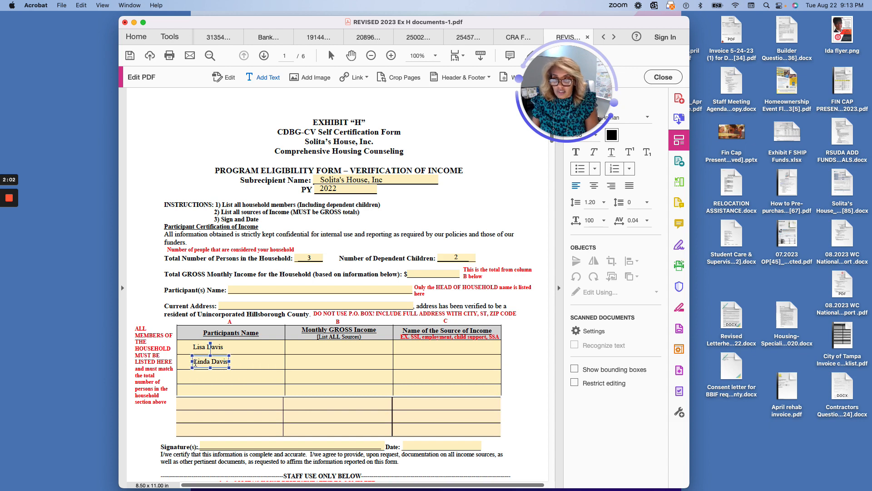
scroll(196, 363, "up", 1)
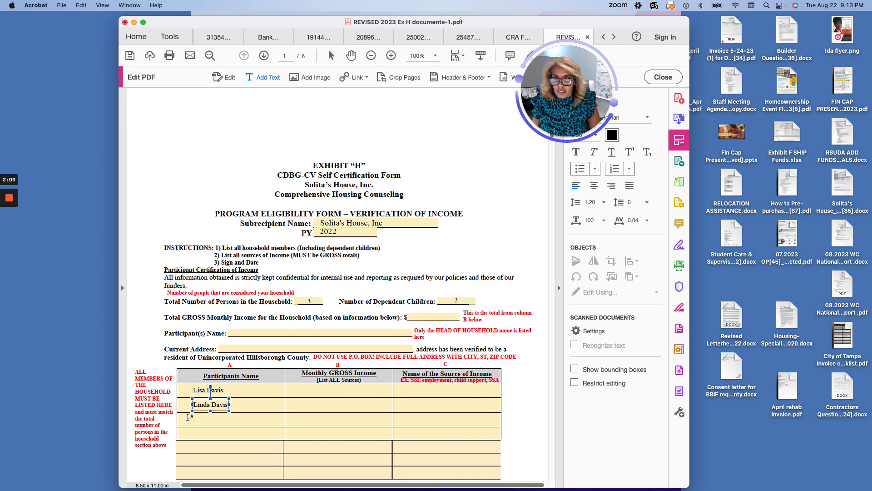
scroll(196, 391, "up", 2)
left_click(195, 417)
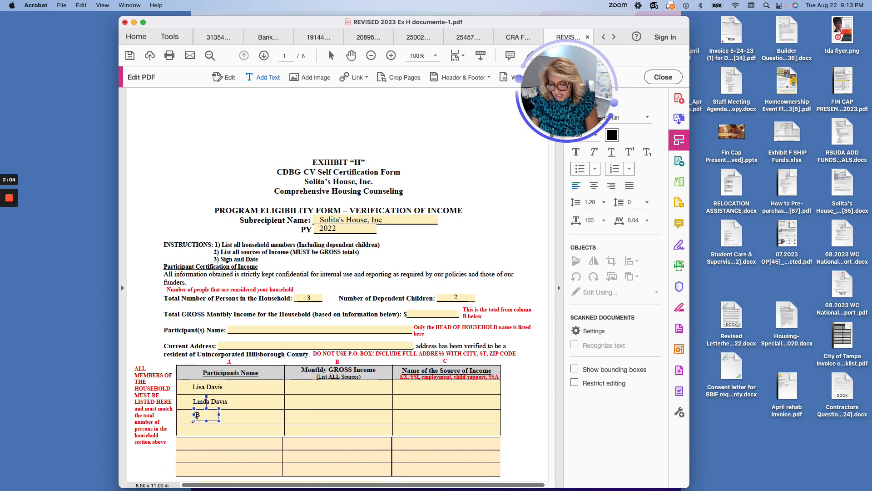
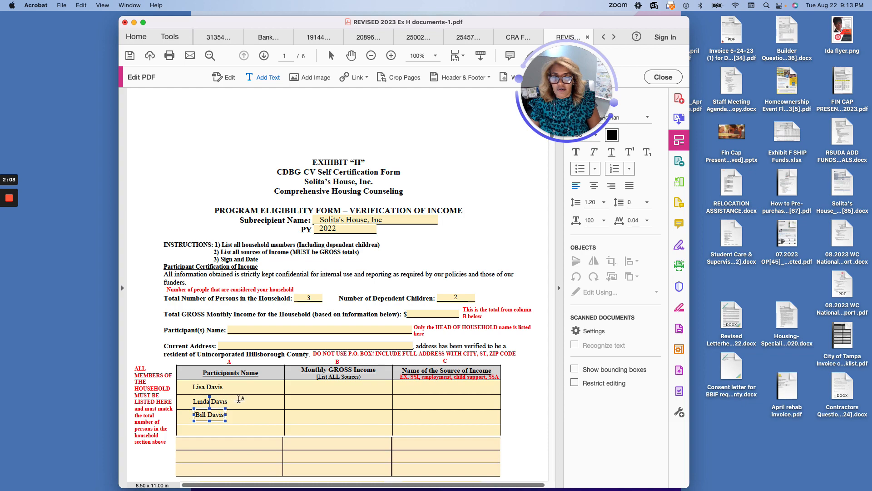
scroll(239, 399, "down", 10)
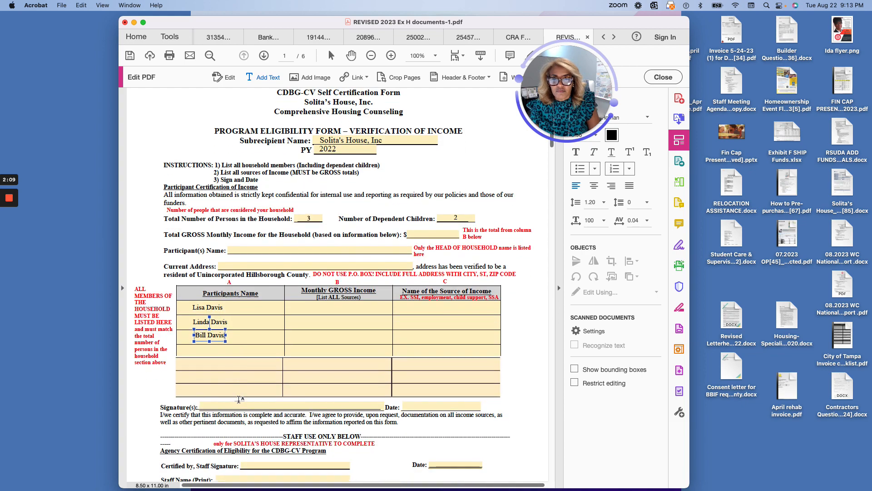
scroll(242, 361, "up", 7)
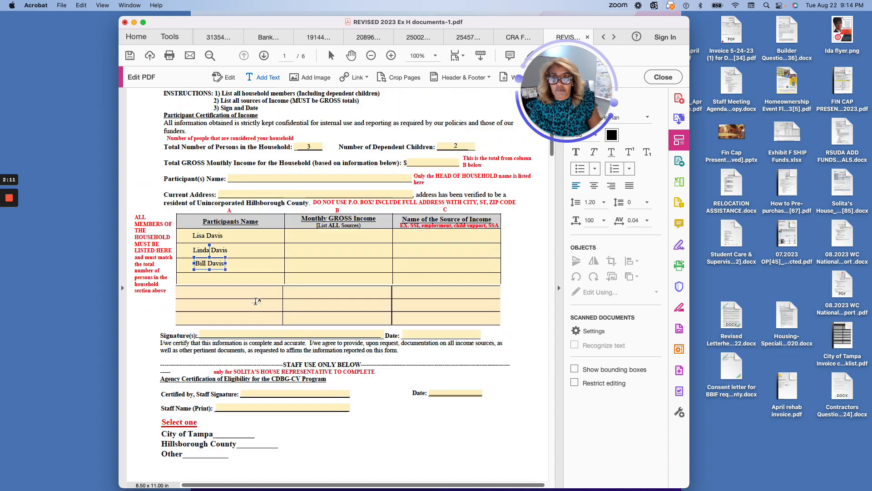
scroll(256, 301, "down", 1)
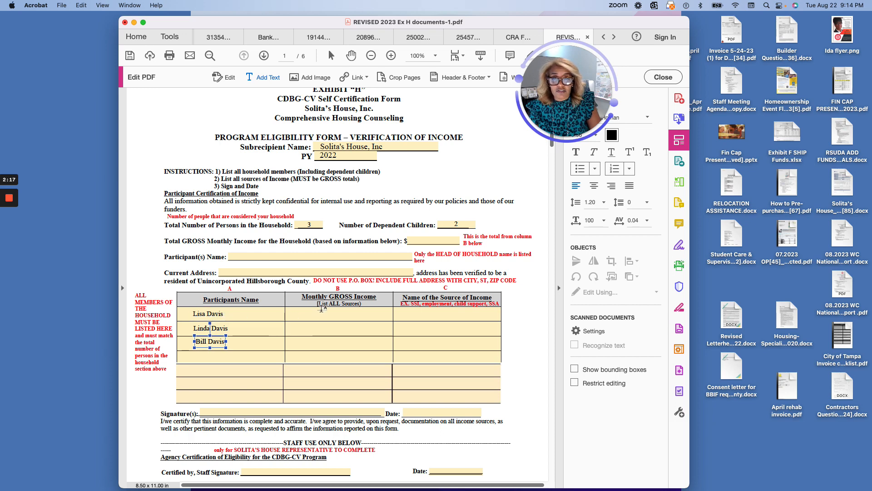
scroll(325, 304, "right", 1)
scroll(325, 304, "down", 1)
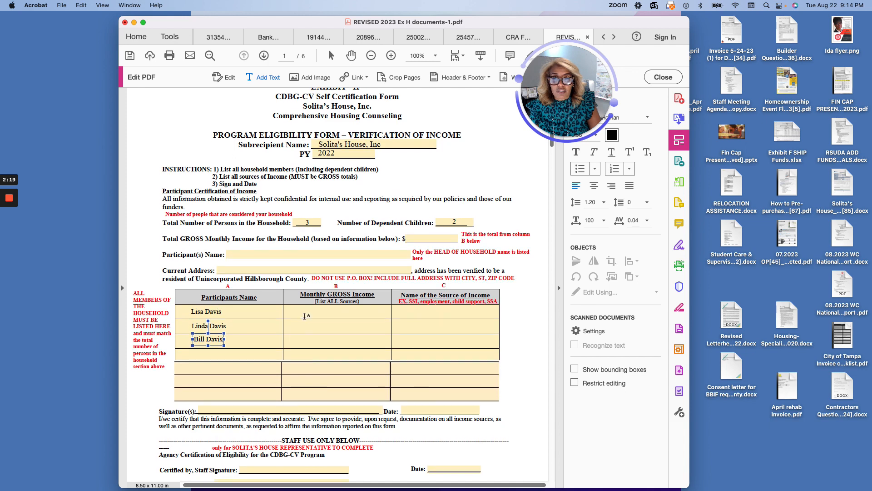
- Enter 3500 as the first member's income with source 'Employment and SSI'
left_click(306, 312)
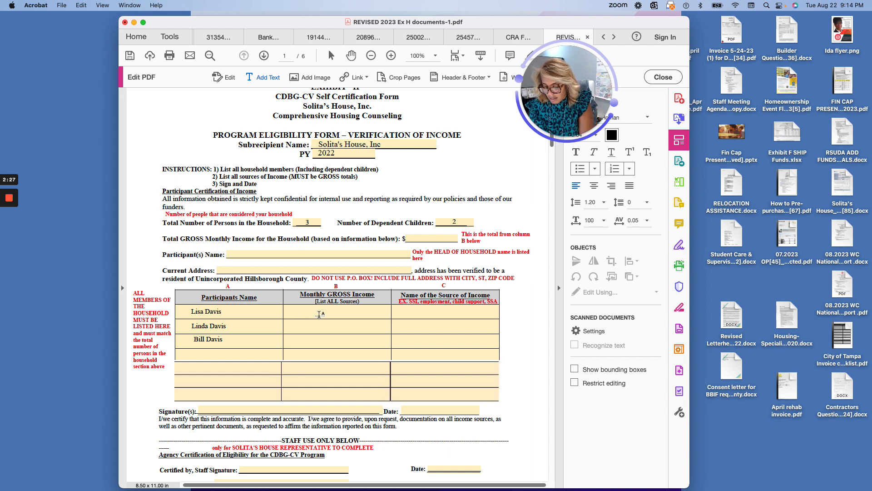
type("3500")
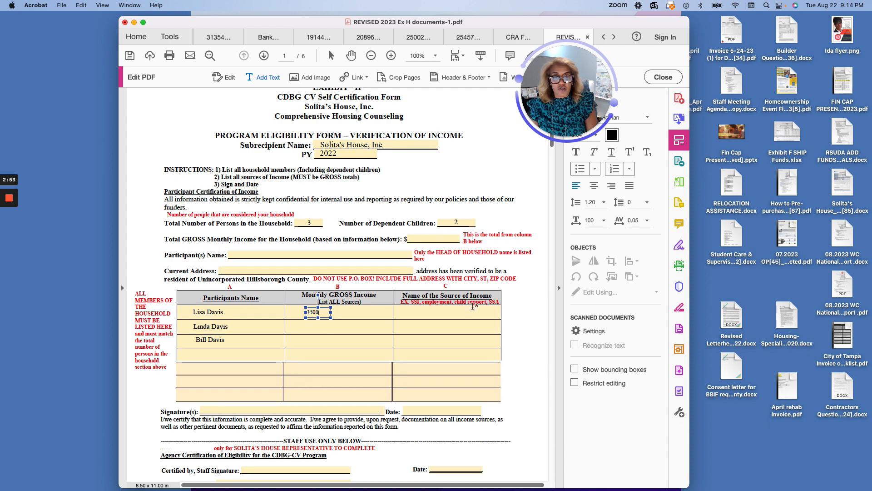
left_click(407, 313)
left_click(407, 313)
type("Emp")
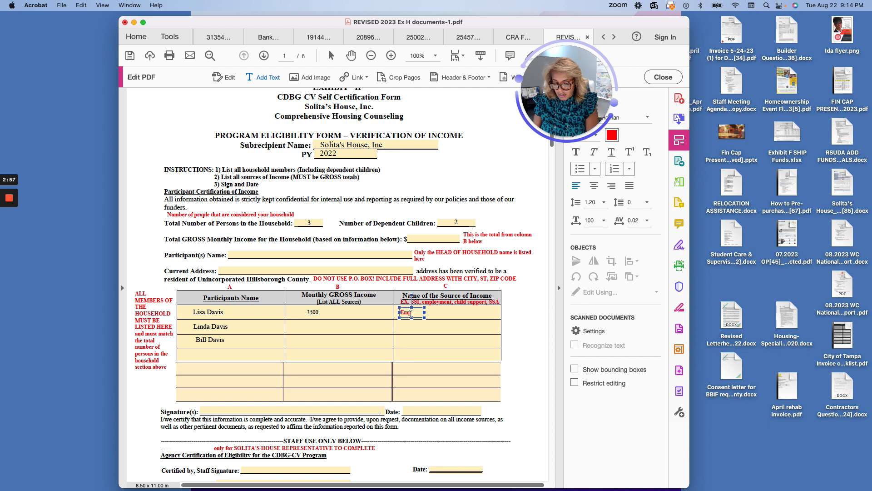
type("loyment and")
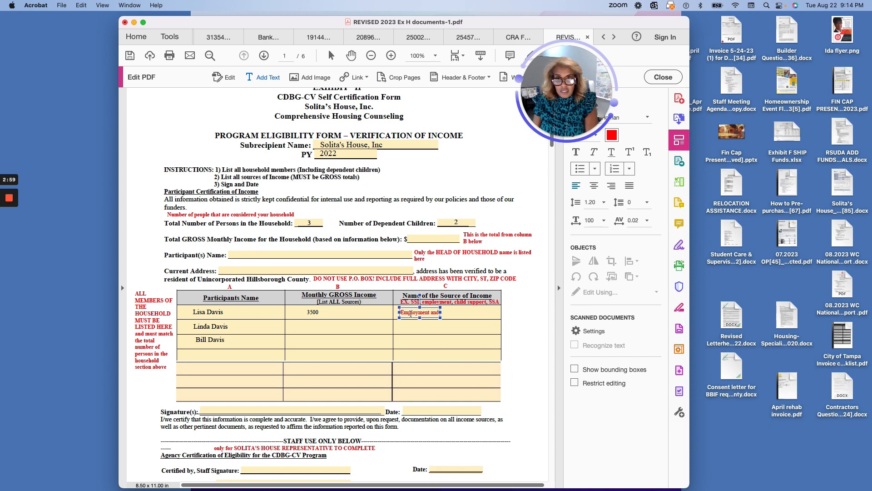
type(" SSI")
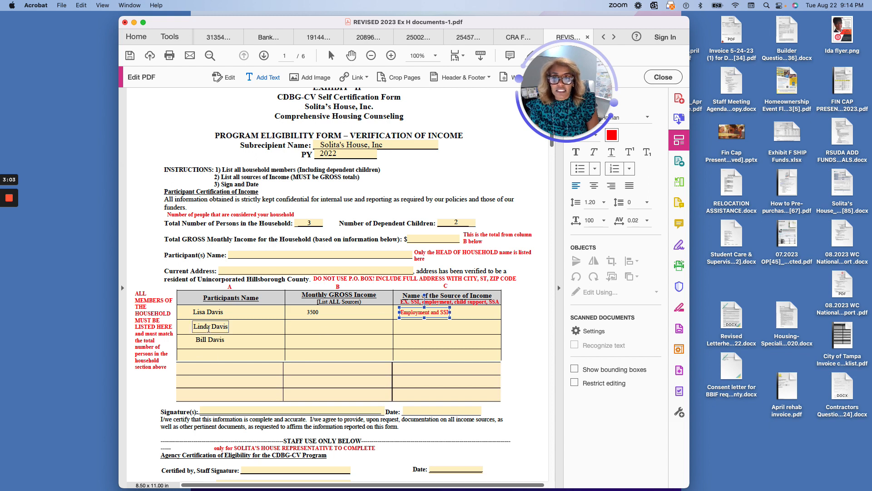
left_click(312, 326)
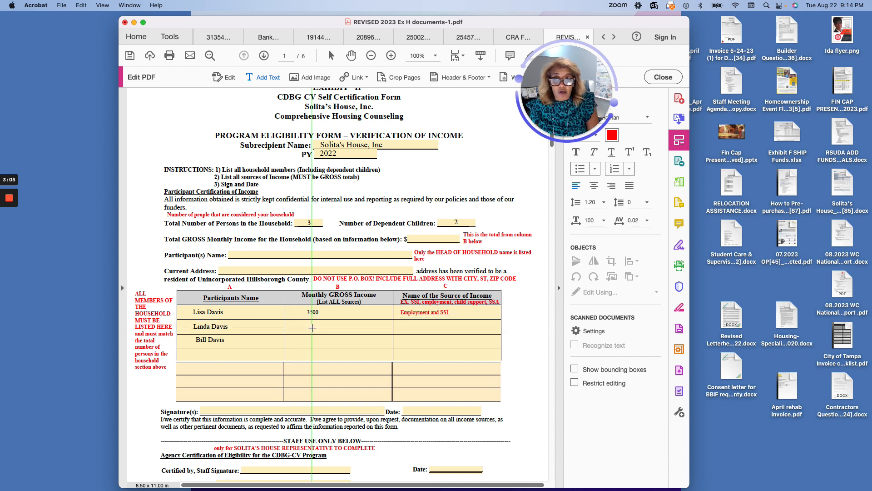
- Enter 0 income with source n/a for the second member, and 0 for the third
left_click(312, 326)
type("0")
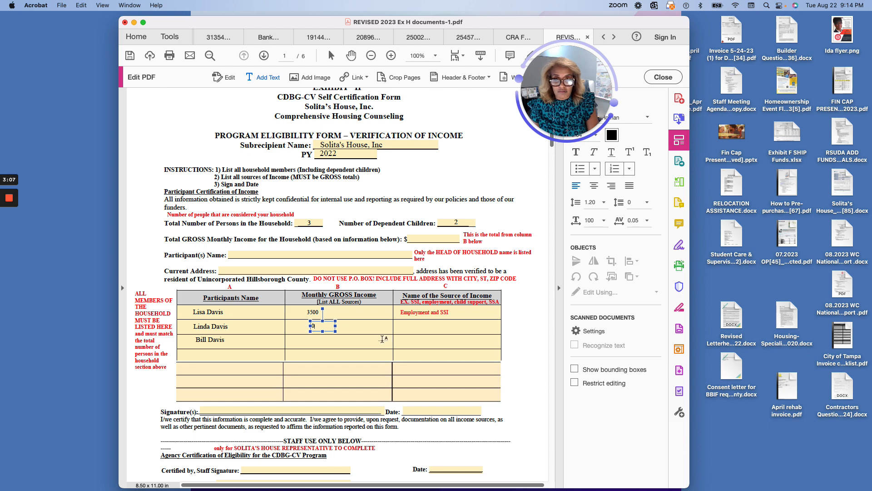
left_click(417, 326)
left_click(416, 327)
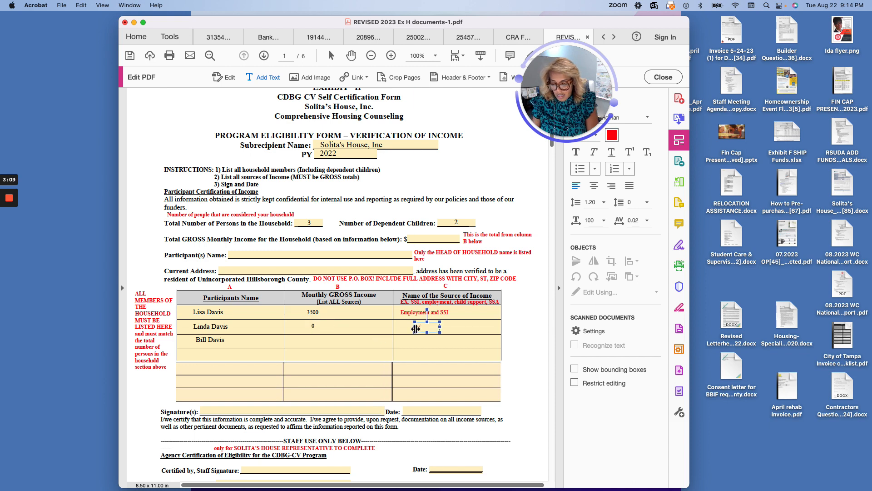
type("n/a")
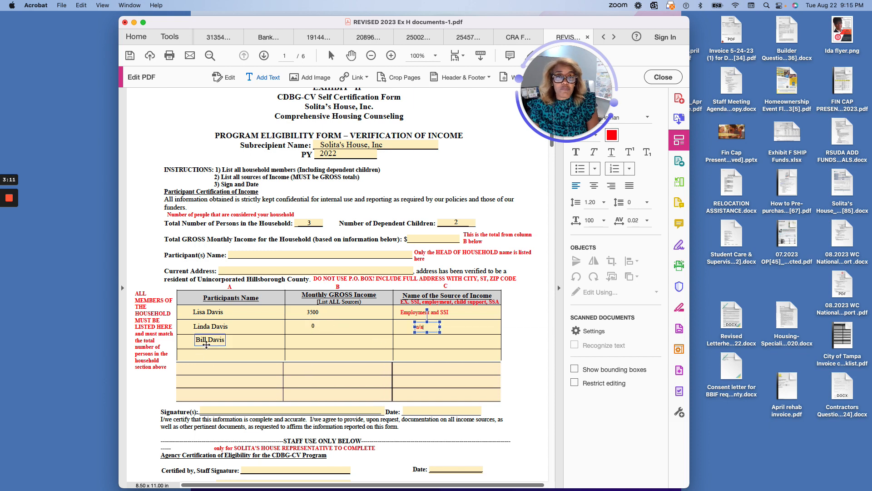
key("Escape")
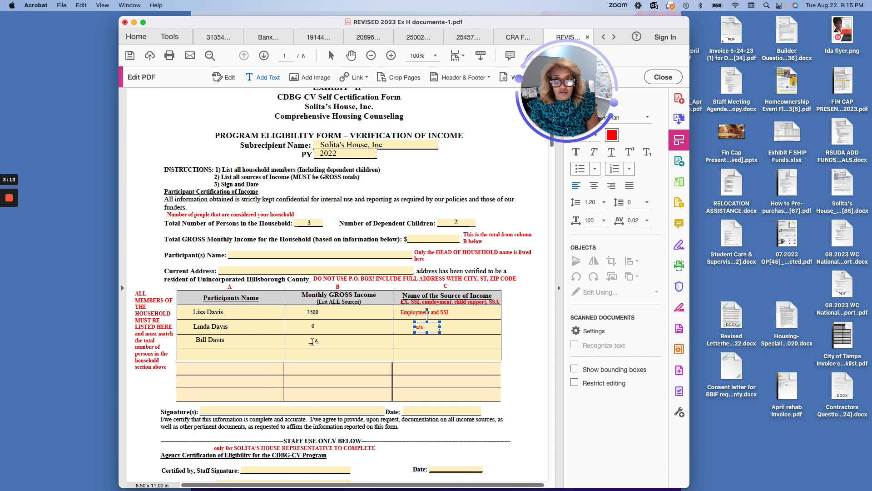
left_click(313, 341)
type("0")
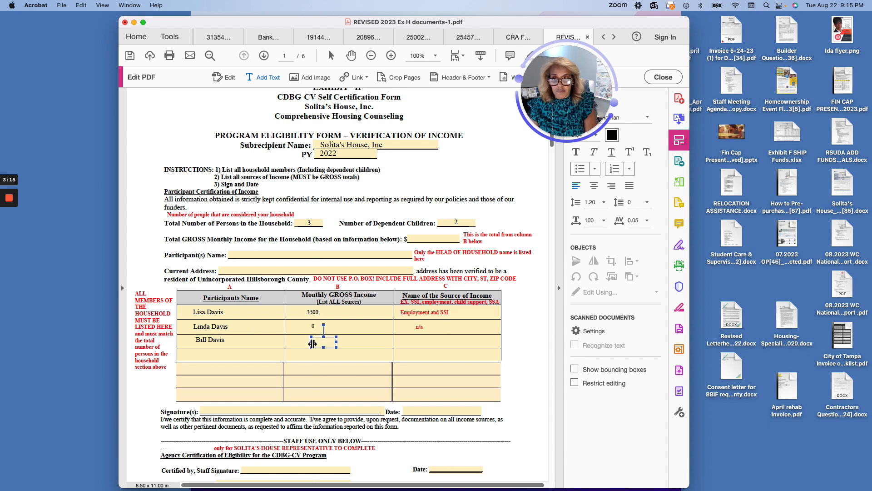
left_click(418, 340)
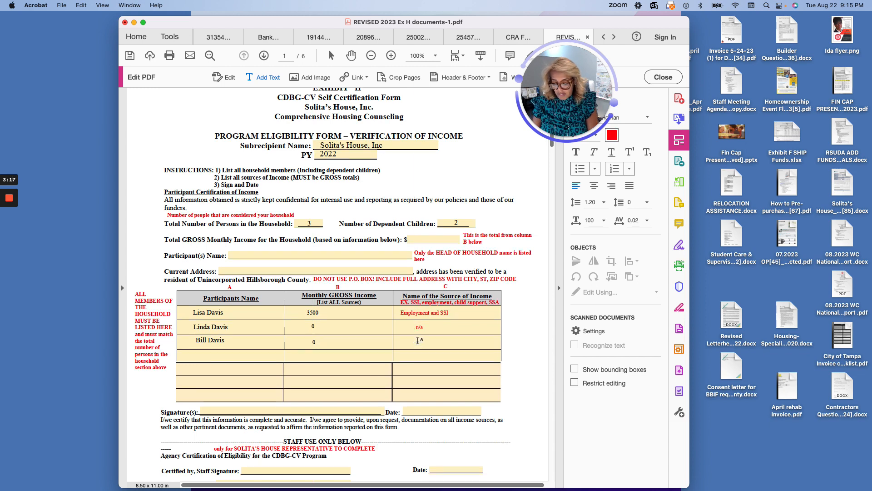
left_click(418, 340)
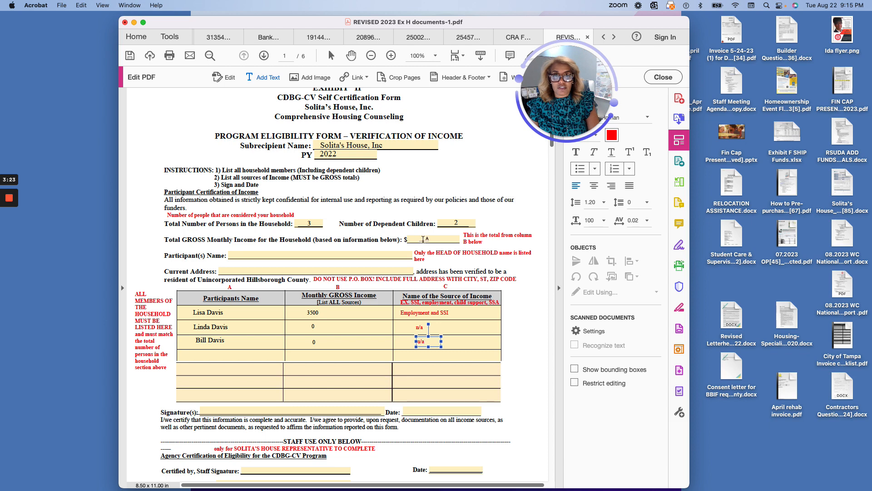
- Type 3500 as Total GROSS Monthly Income and the head of household's name in Participant(s) Name
left_click(316, 313)
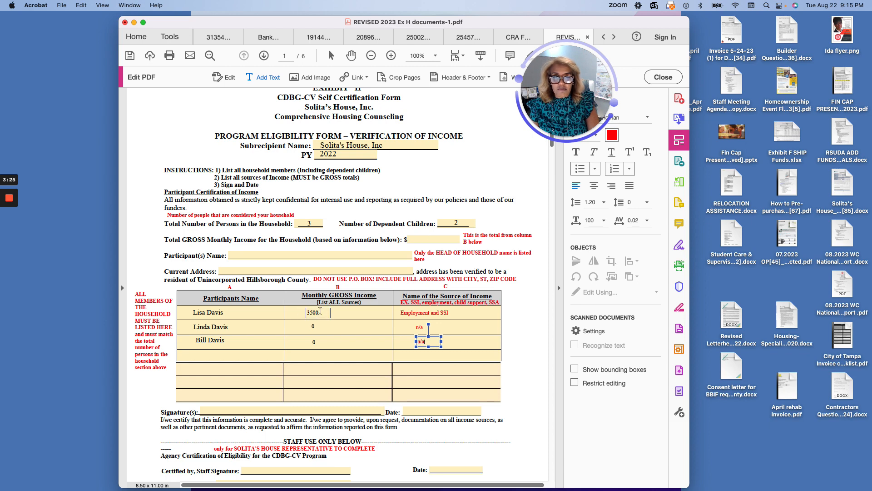
left_click(413, 239)
left_click(413, 240)
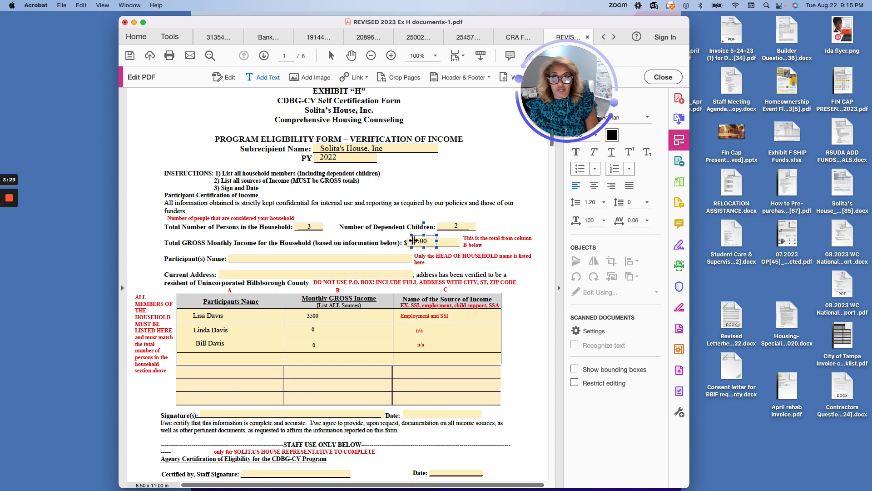
type("3500")
scroll(334, 303, "down", 1)
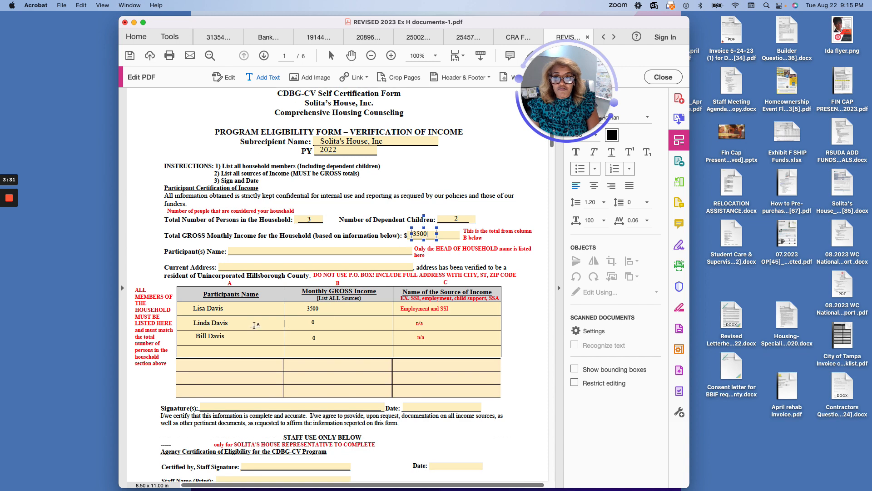
left_click(325, 325)
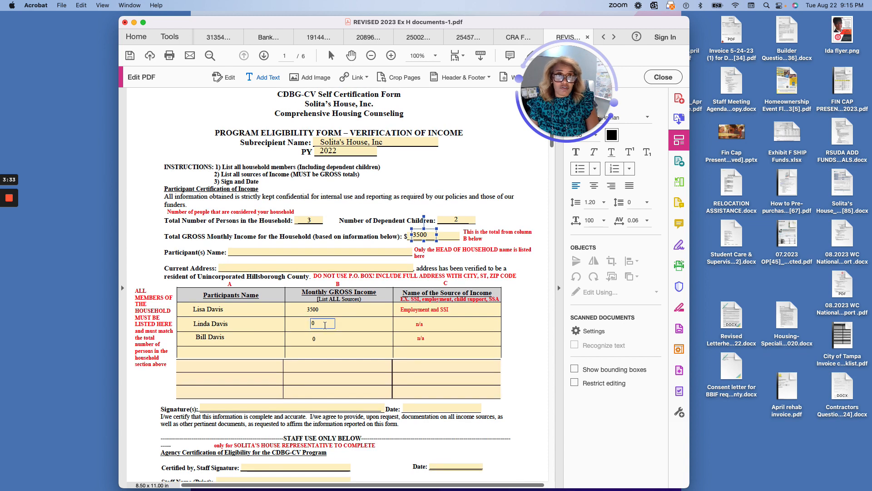
left_click(311, 309)
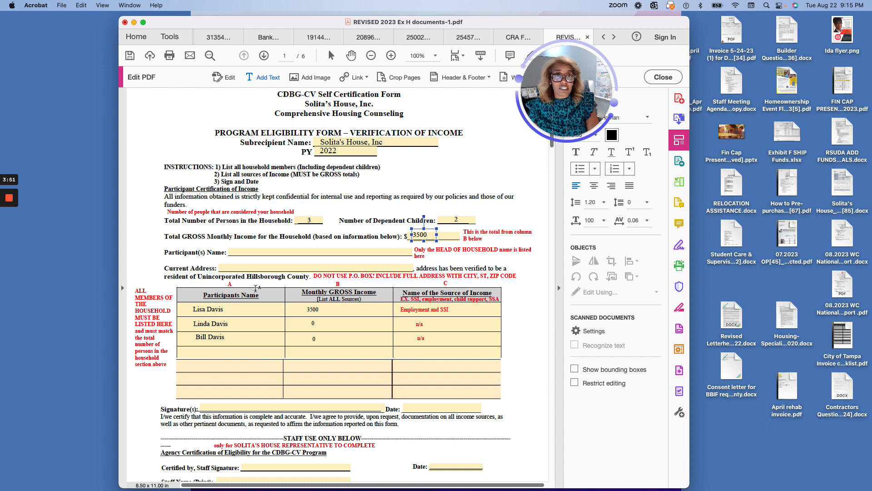
left_click(236, 251)
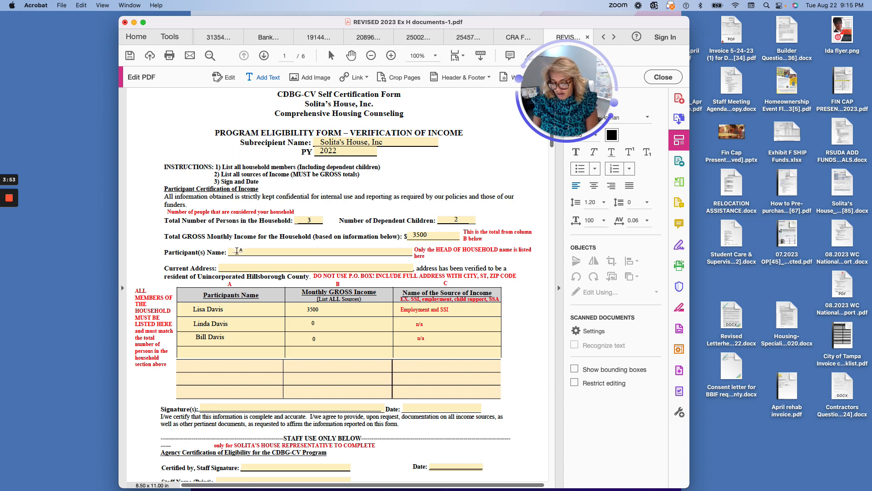
left_click(236, 251)
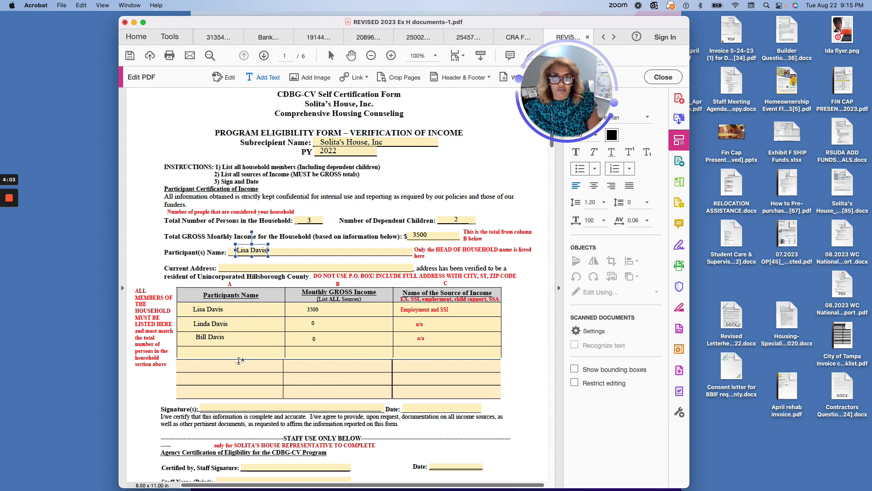
- Type the household's street address with city, state and ZIP on the Current Address line
left_click(223, 267)
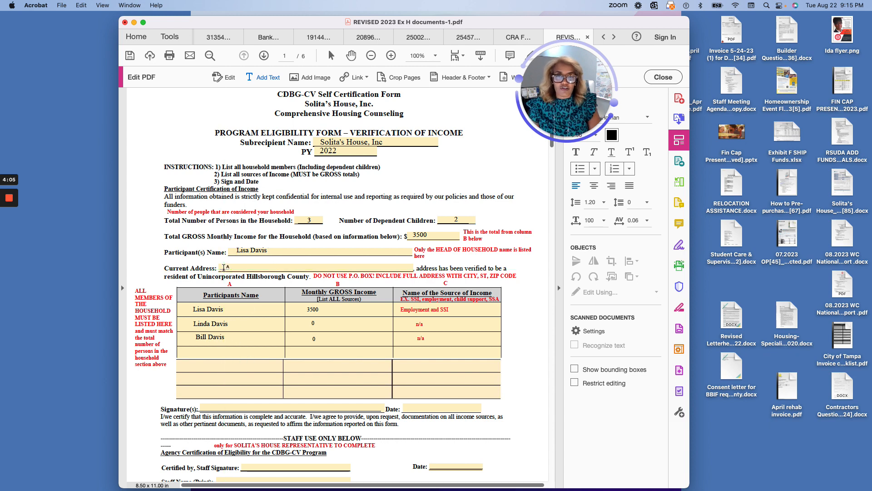
left_click(223, 268)
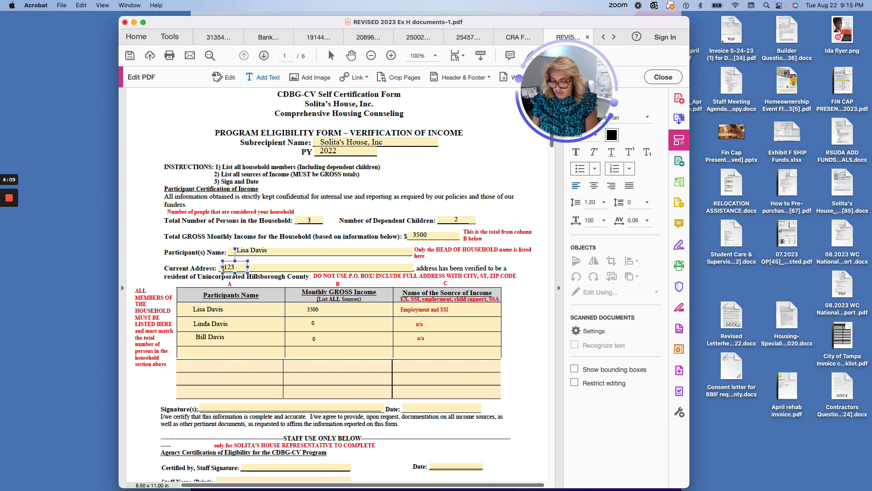
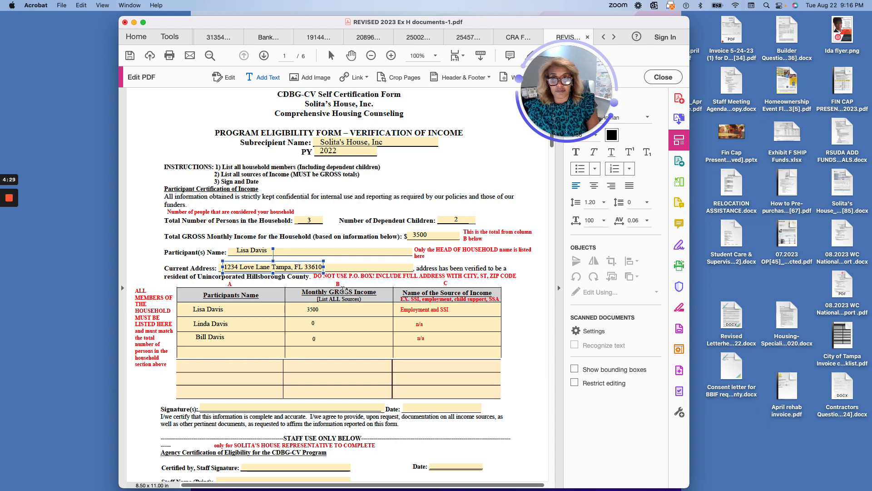
- On page 2, put an x in the Black/African American Hispanic cell and the female head of household YES blank
scroll(343, 289, "down", 5)
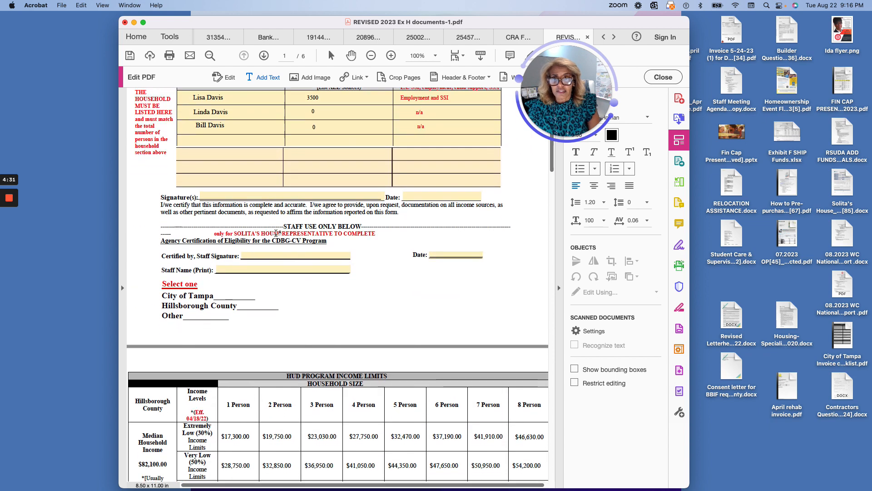
scroll(277, 233, "down", 1)
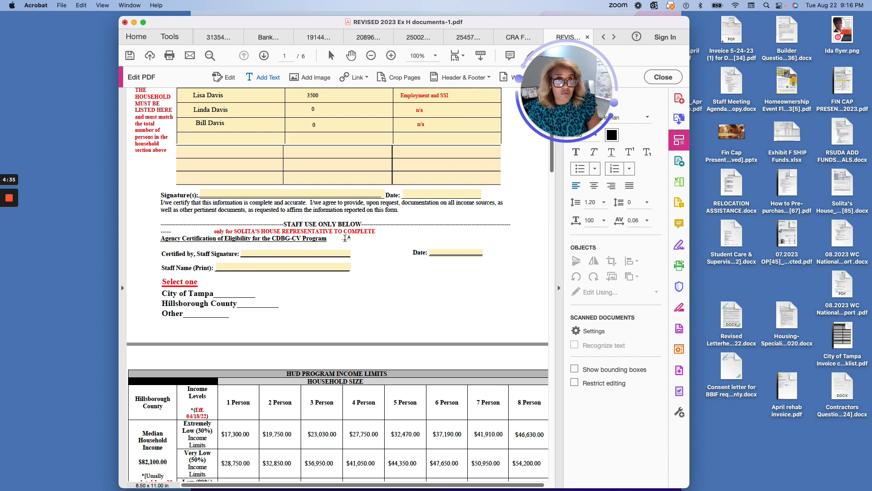
scroll(264, 288, "down", 3)
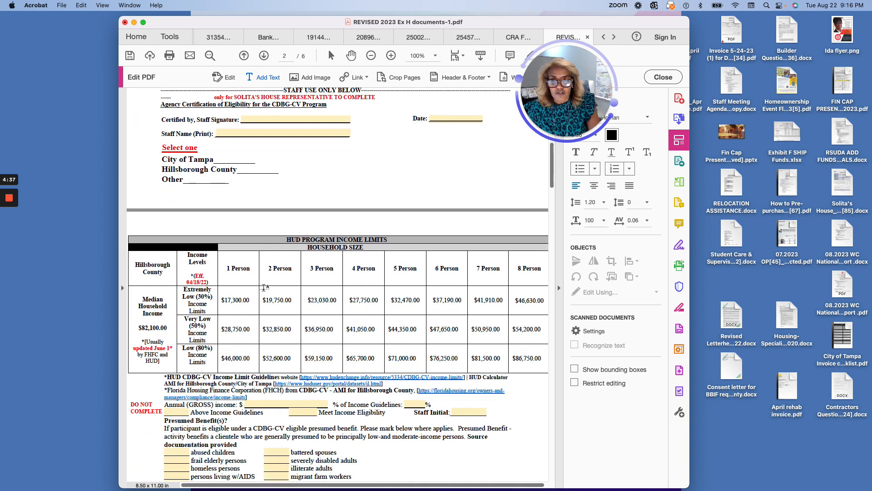
scroll(264, 288, "down", 6)
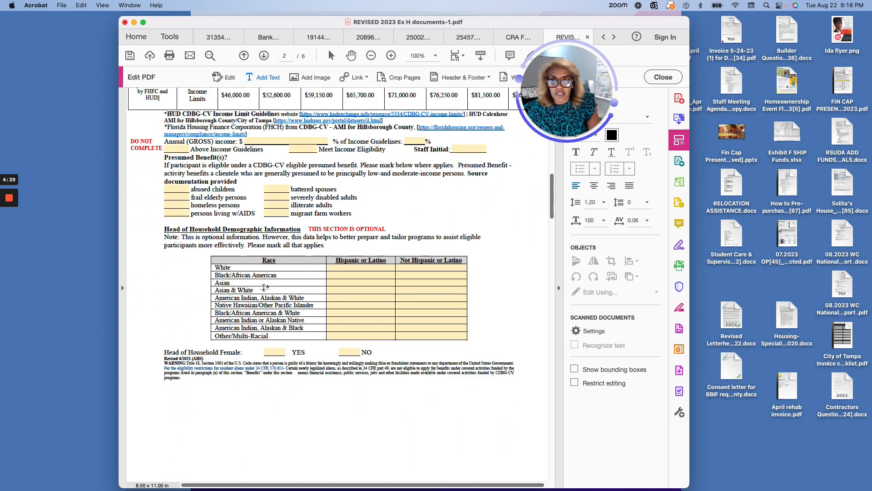
scroll(264, 287, "up", 1)
scroll(239, 229, "up", 2)
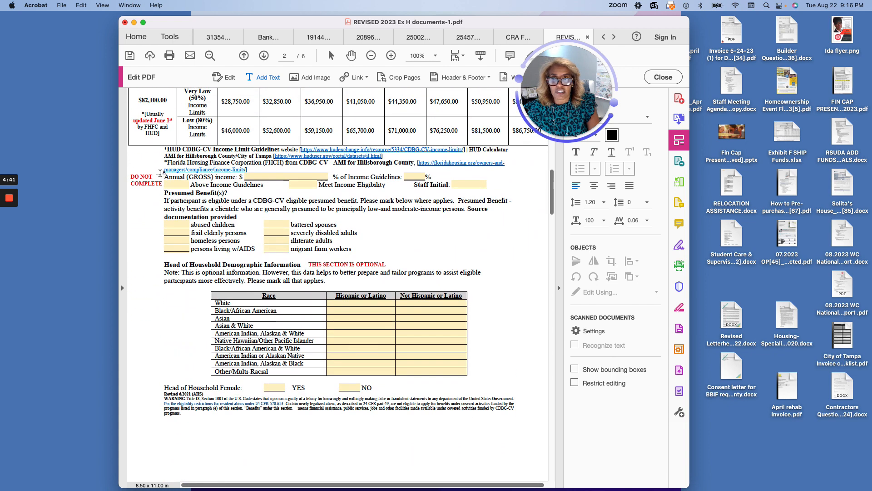
scroll(160, 173, "up", 2)
scroll(256, 249, "down", 3)
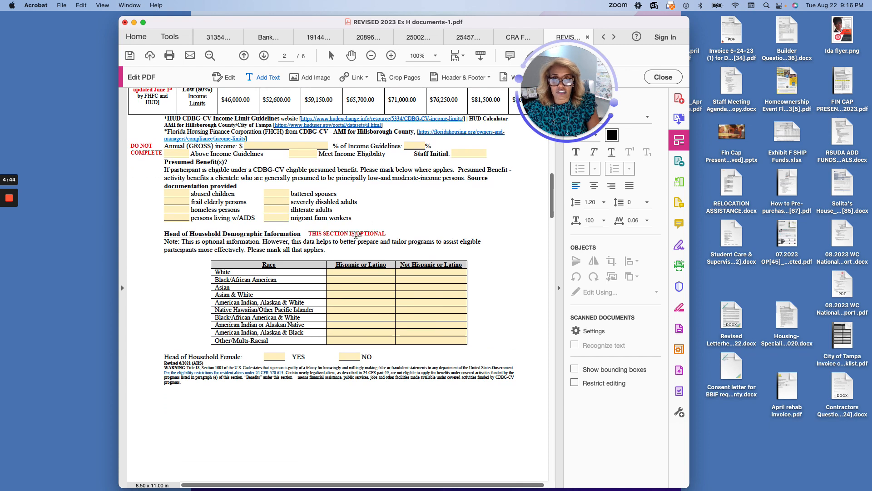
scroll(299, 305, "down", 1)
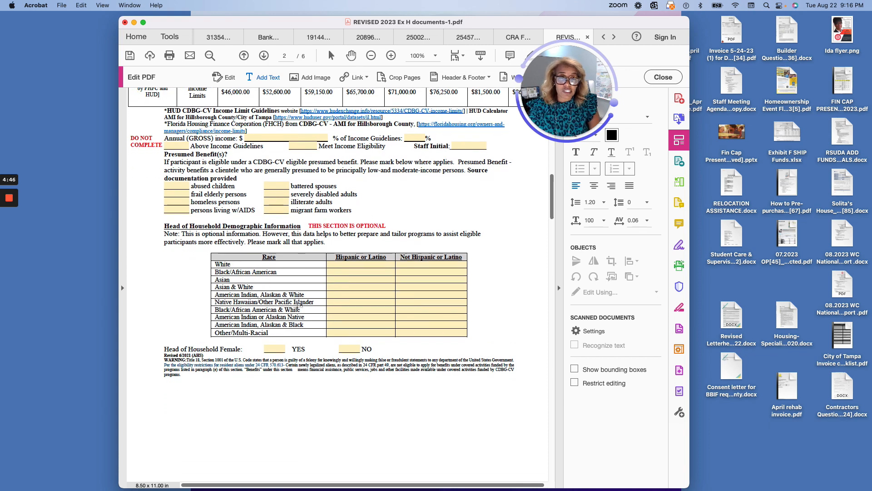
scroll(299, 305, "down", 3)
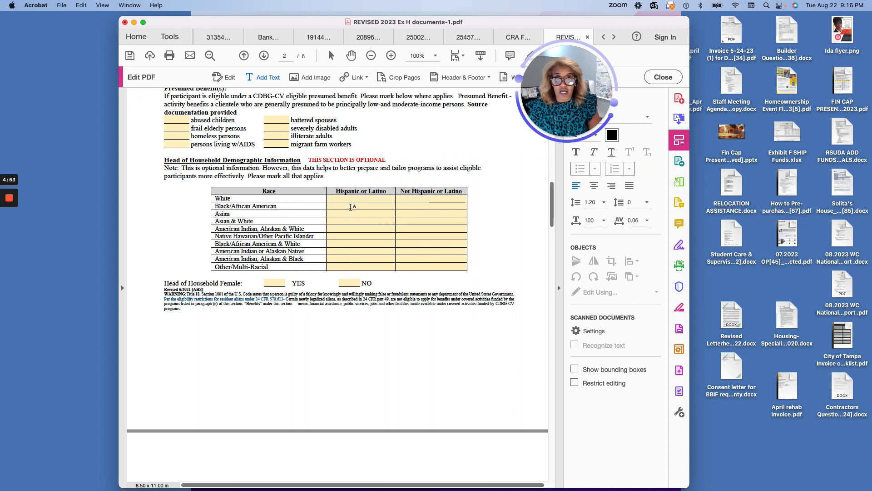
left_click(351, 208)
type("x")
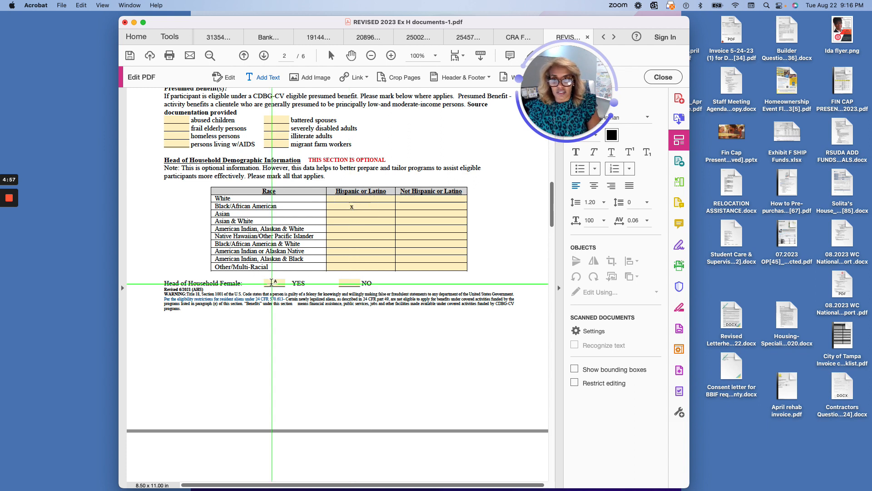
left_click(271, 283)
type("x")
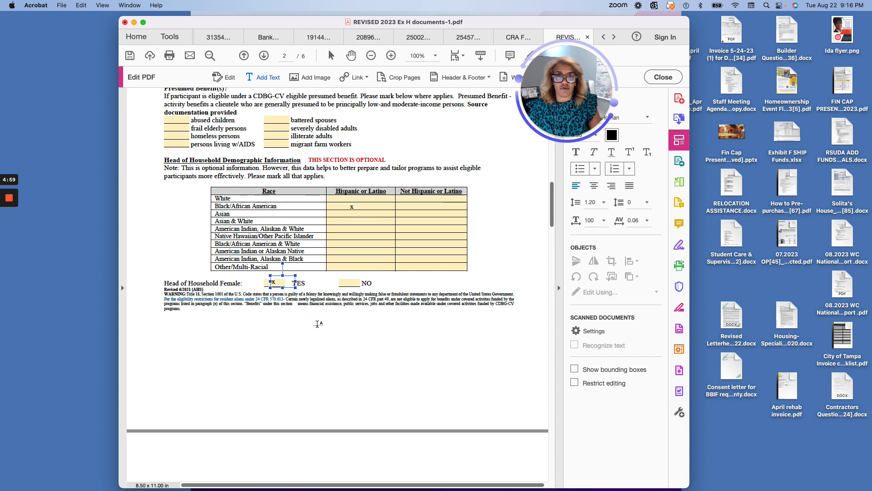
scroll(318, 323, "down", 10)
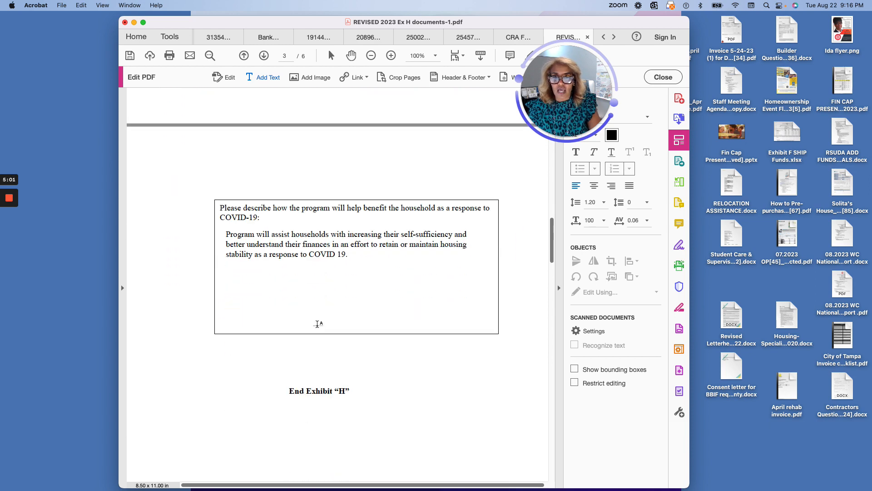
- Scroll down past End Exhibit H to page 5's Witness, Recipient and Date signature lines
scroll(317, 323, "down", 4)
scroll(307, 368, "up", 6)
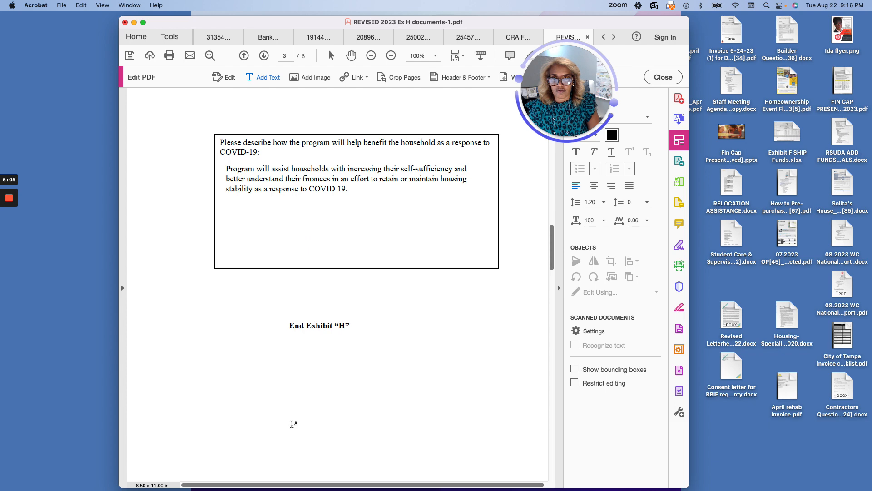
scroll(292, 423, "down", 8)
scroll(292, 426, "down", 10)
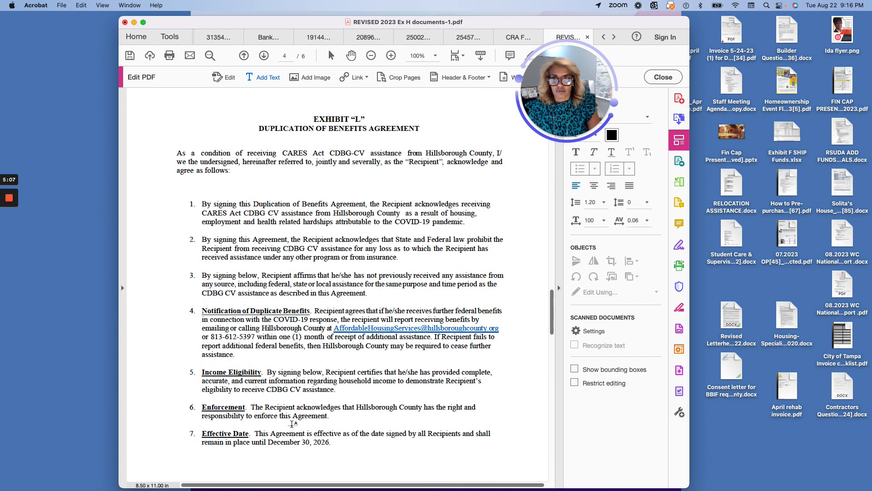
scroll(293, 423, "up", 8)
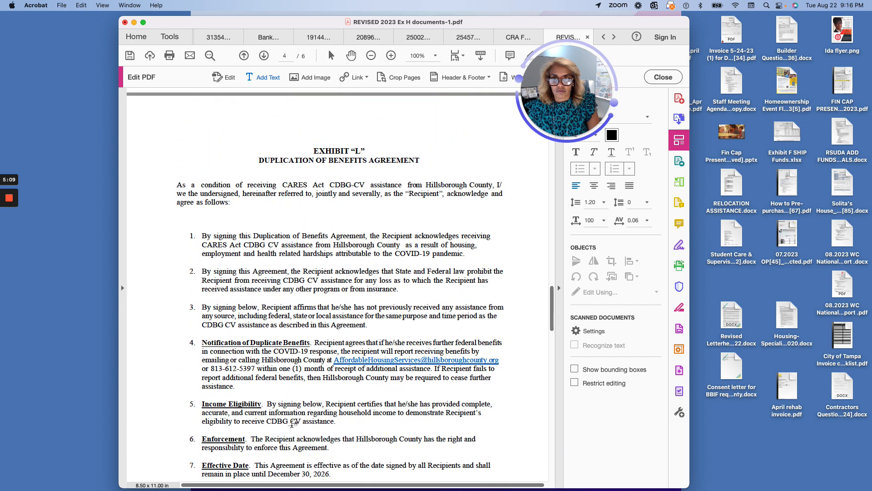
scroll(292, 424, "down", 1)
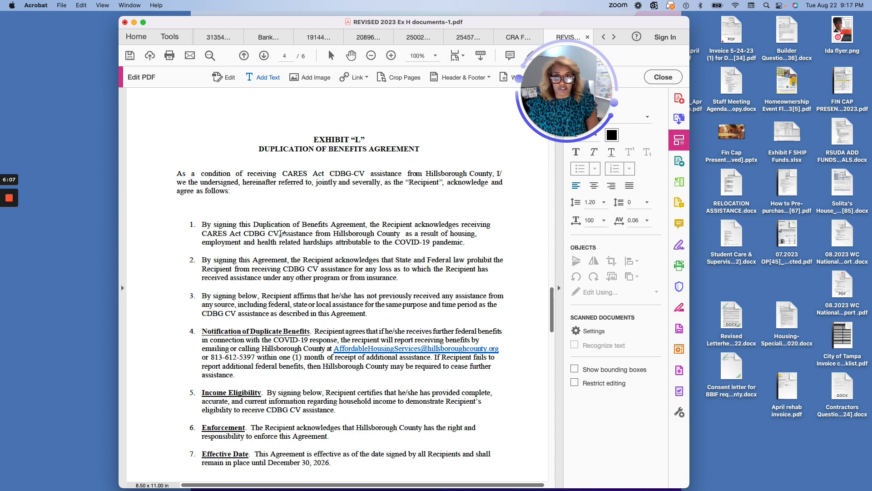
scroll(286, 305, "down", 5)
scroll(286, 305, "down", 5)
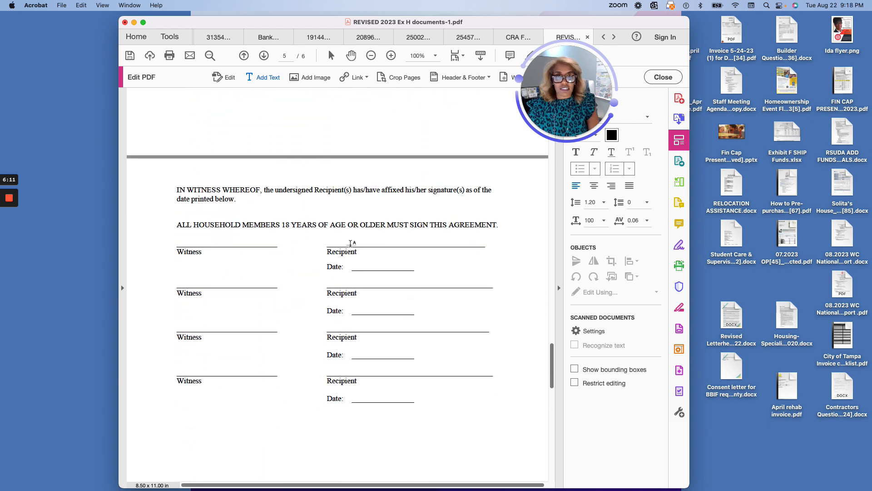
- Type the recipient's full name above the first Recipient line and select it for restyling
left_click(345, 237)
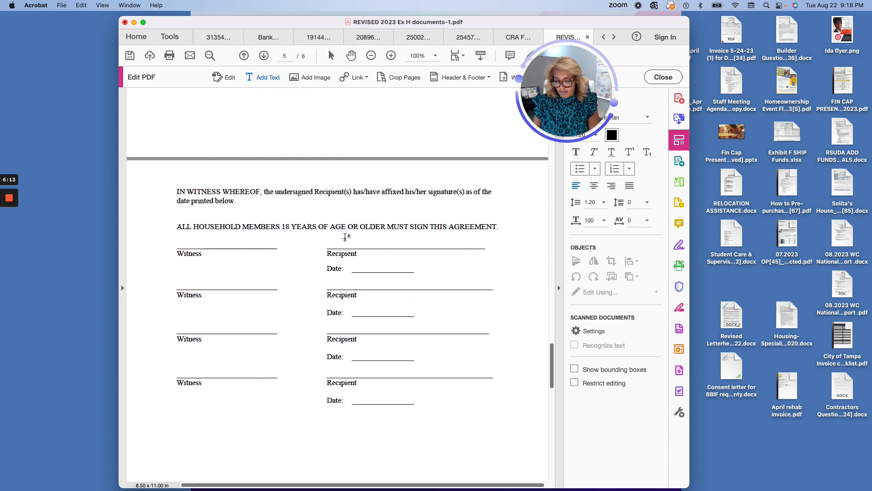
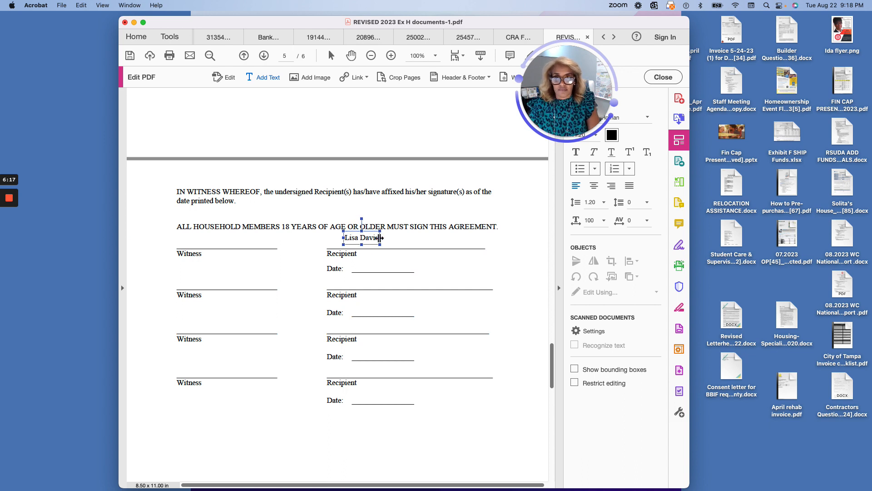
left_click_drag(377, 237, 347, 238)
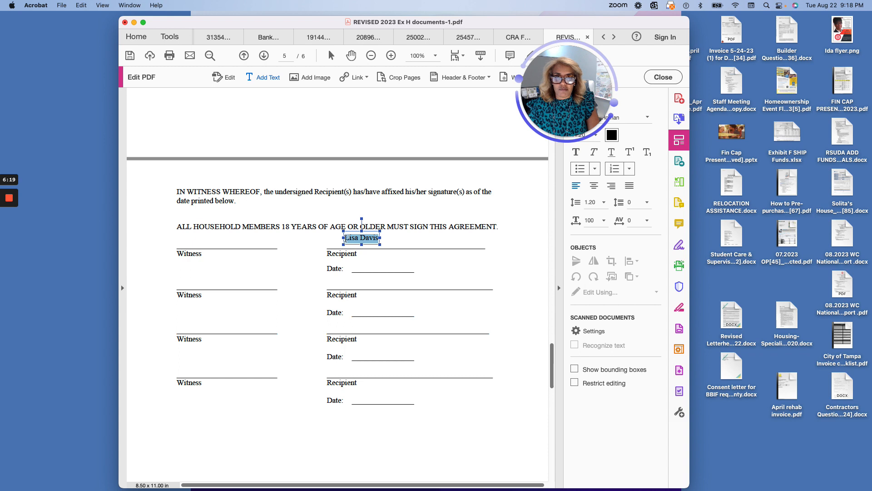
left_click_drag(589, 109, 485, 89)
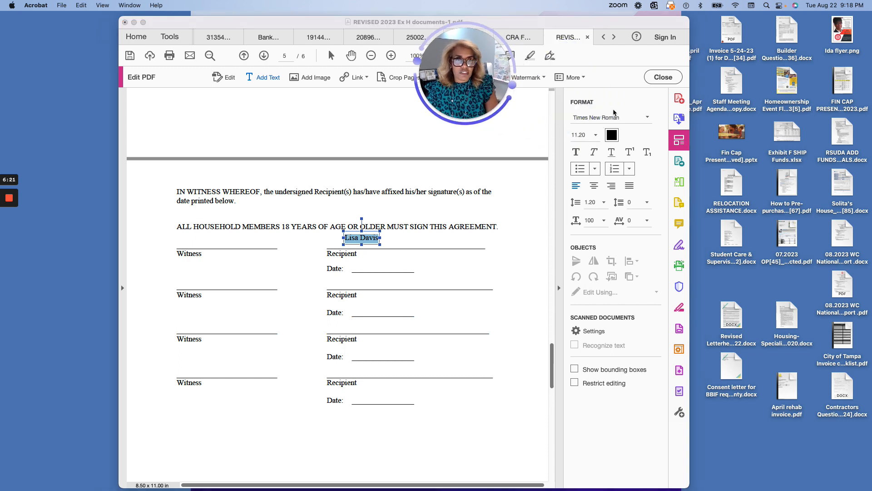
- Change the recipient name's font to Brush Script MT, after briefly trying Corsiva Hebrew
left_click(650, 118)
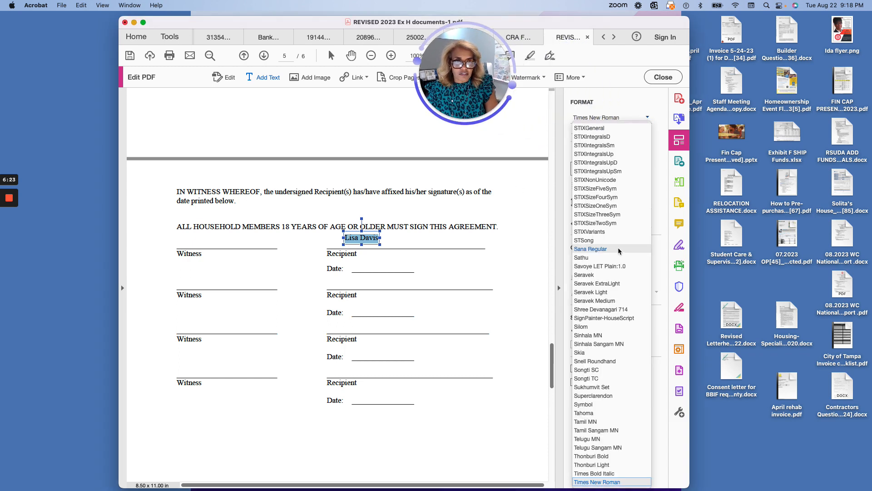
scroll(609, 296, "down", 5)
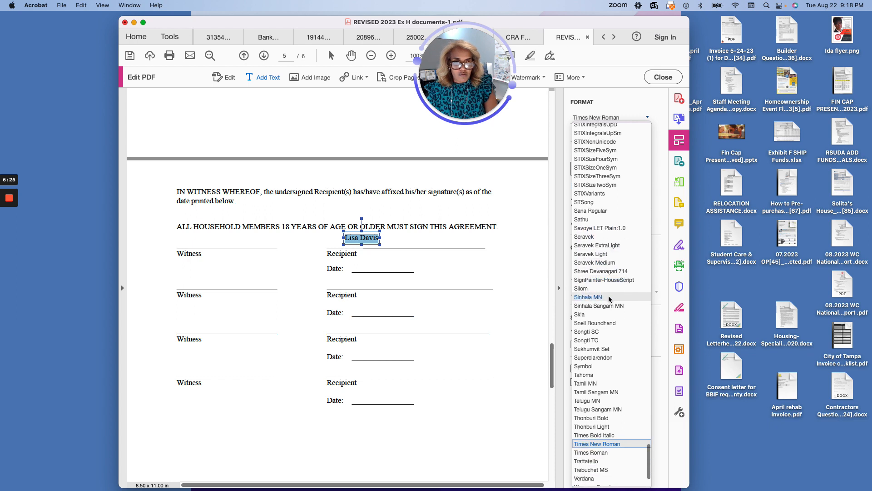
scroll(609, 298, "down", 2)
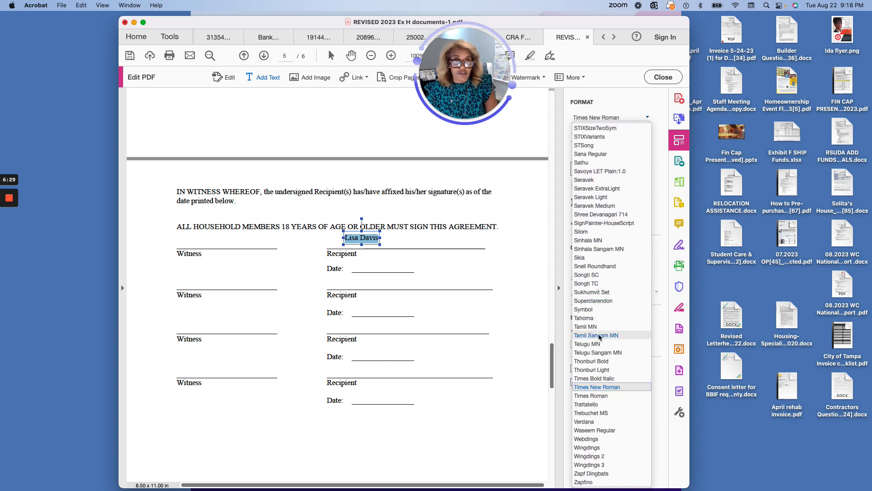
scroll(599, 349, "up", 4)
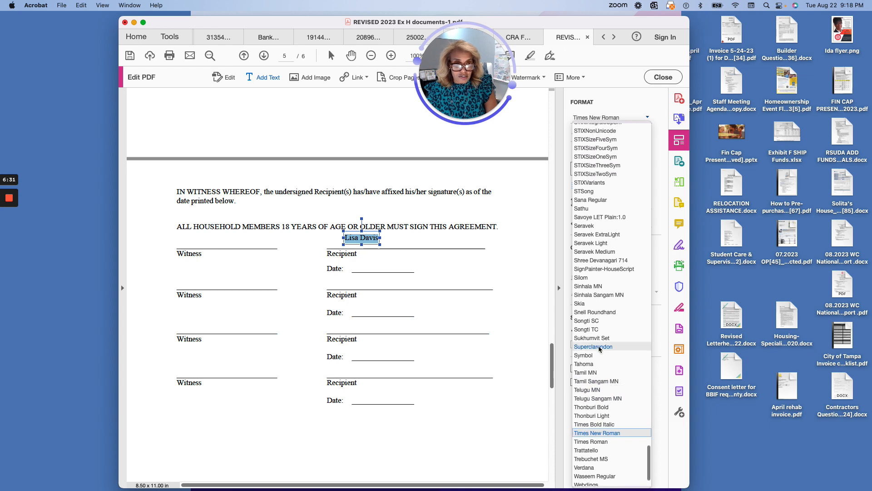
scroll(599, 349, "up", 15)
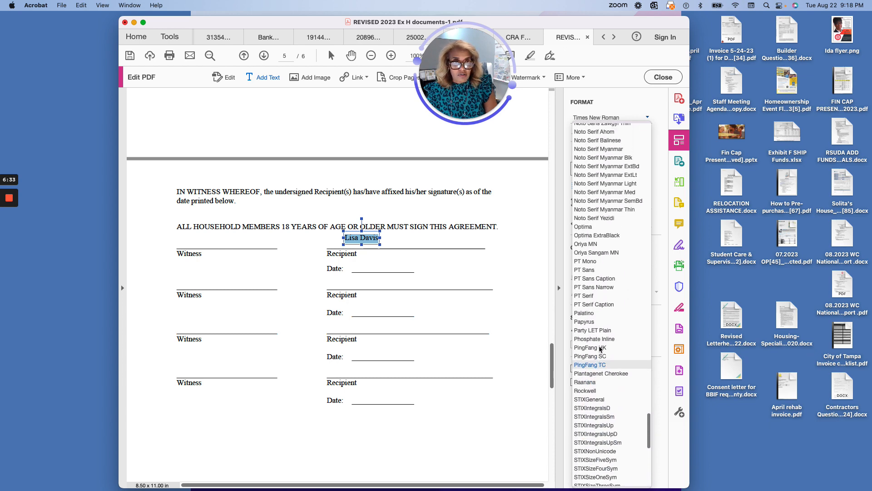
scroll(599, 348, "up", 20)
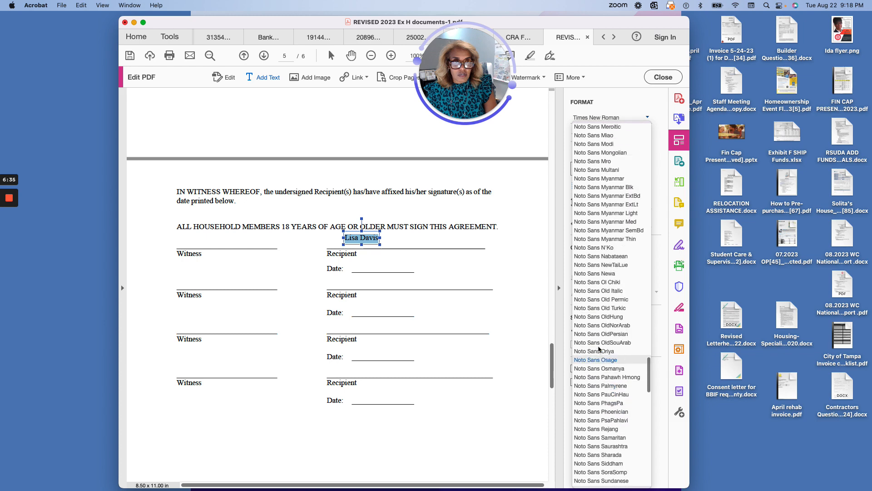
scroll(626, 156, "up", 20)
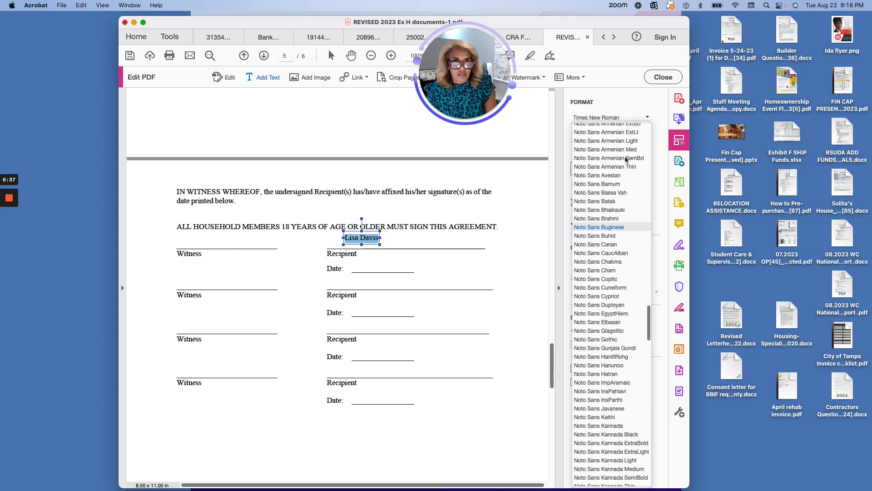
scroll(625, 160, "up", 20)
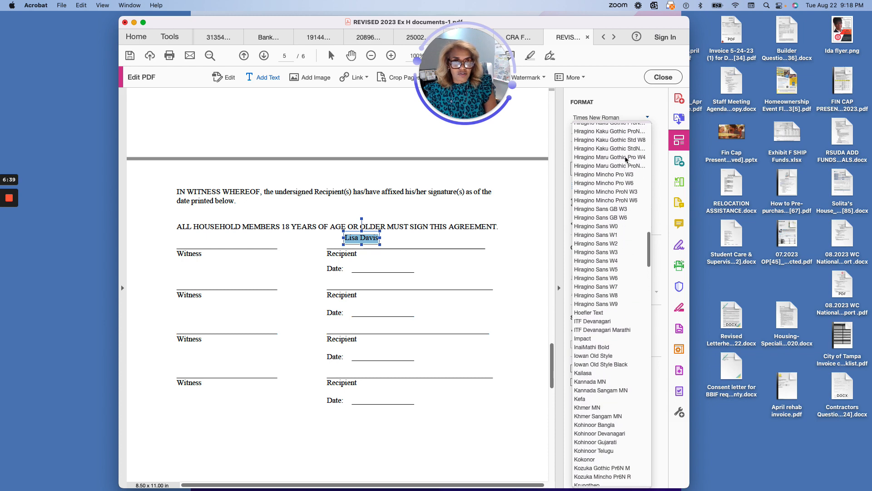
scroll(625, 159, "up", 15)
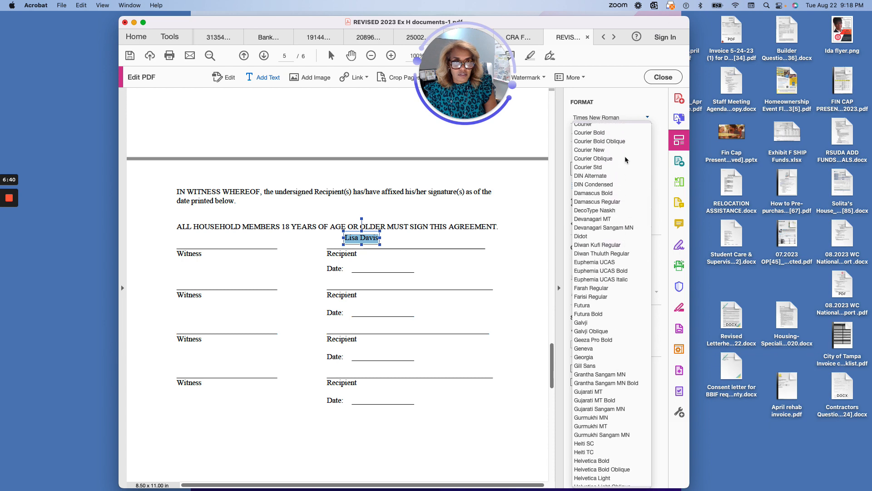
scroll(625, 160, "up", 5)
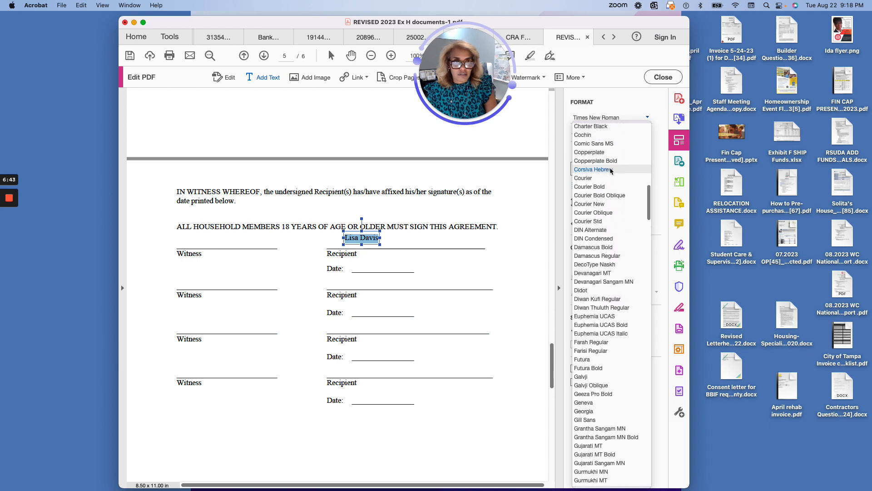
left_click(593, 170)
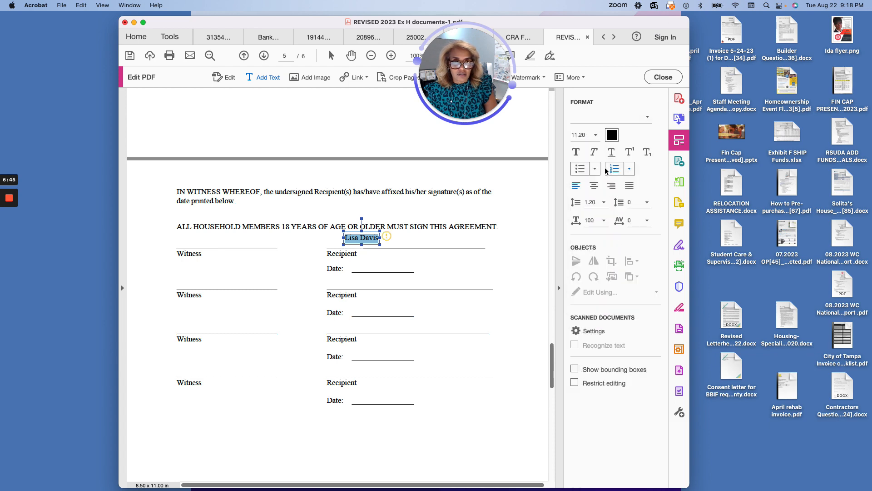
left_click(614, 119)
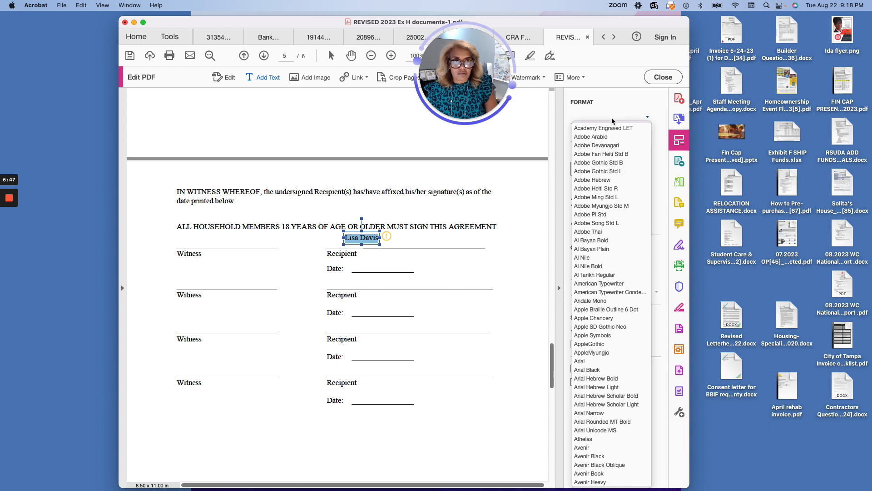
scroll(612, 268, "down", 10)
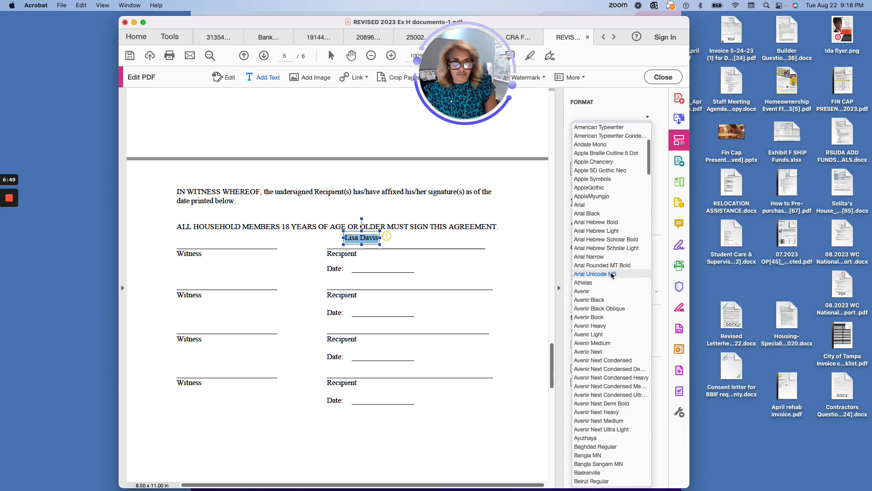
scroll(612, 275, "down", 5)
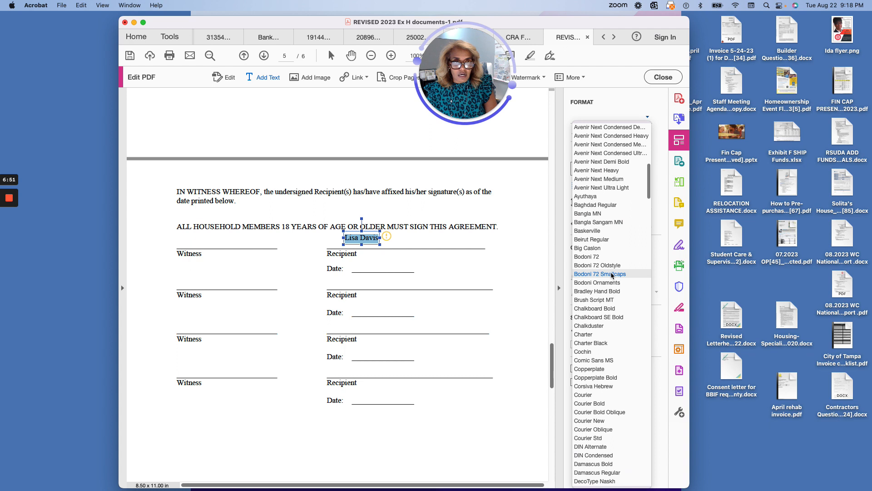
left_click(598, 299)
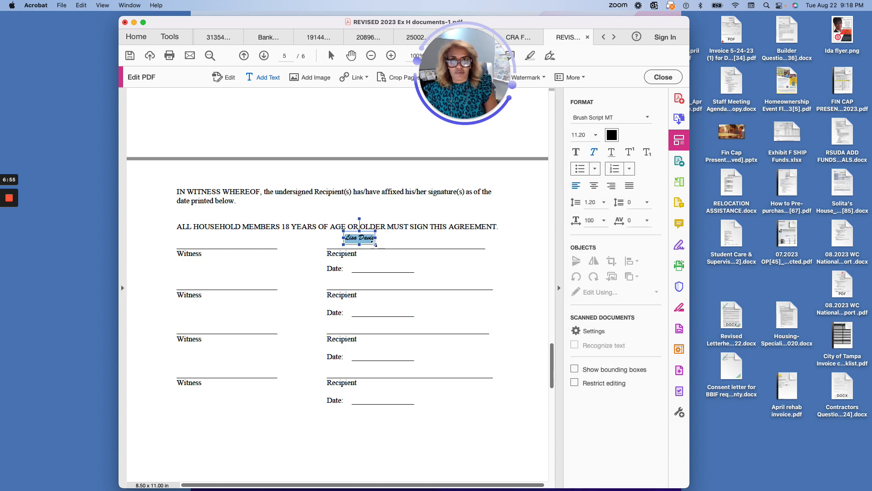
- Type the date 8/22/23 on the Date line beside the signature
left_click(360, 266)
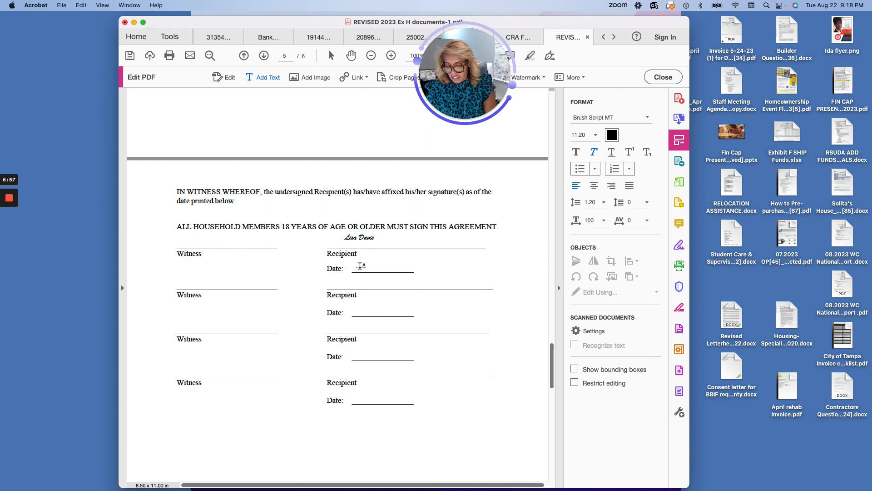
left_click(360, 266)
type("8/22/23")
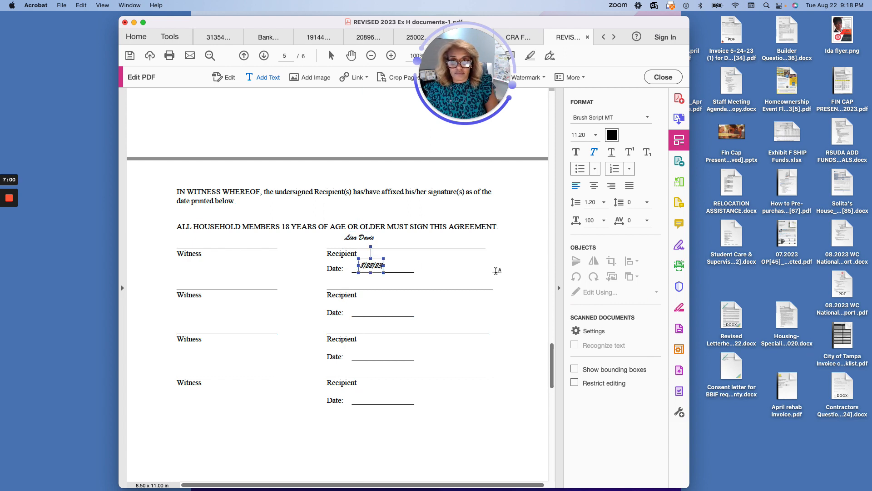
- Scroll down to page 6 showing Exhibit K's Self-Declaration of CARES Act Funds form
scroll(497, 271, "down", 5)
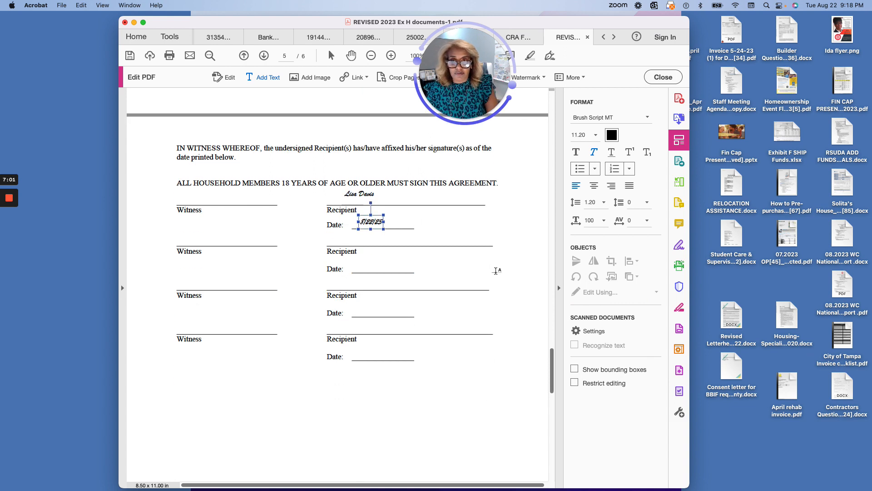
scroll(497, 271, "down", 12)
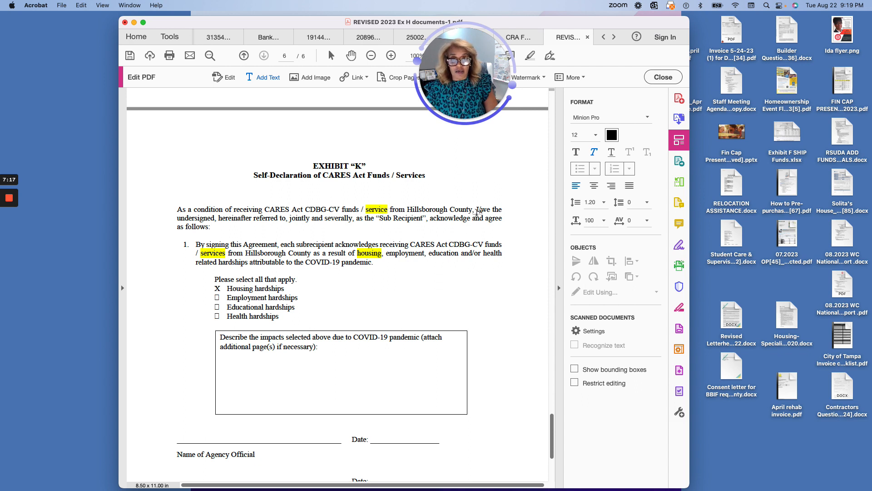
scroll(318, 230, "down", 1)
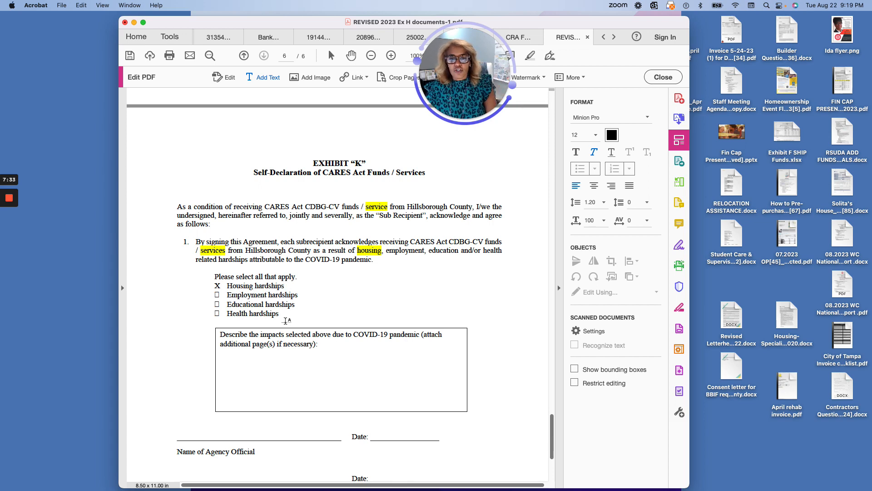
scroll(286, 320, "down", 3)
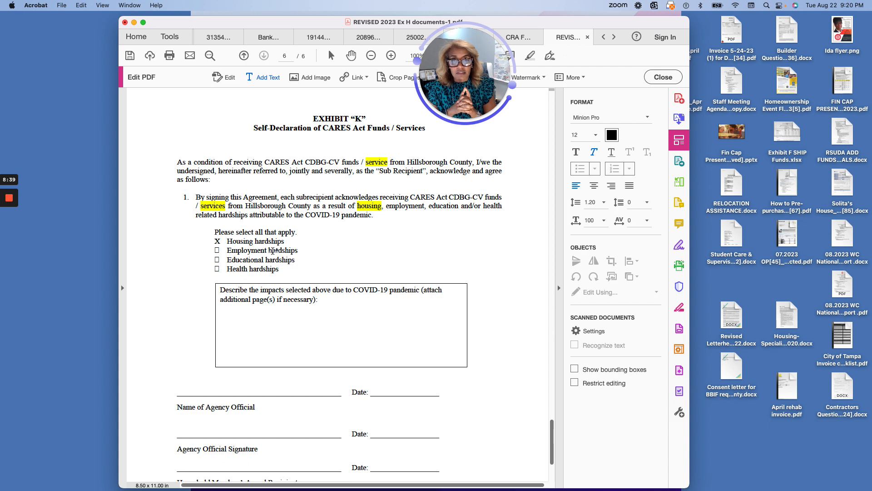
- Type 'loss income' in the impacts box, set it in Arial, and widen the text box
left_click(226, 314)
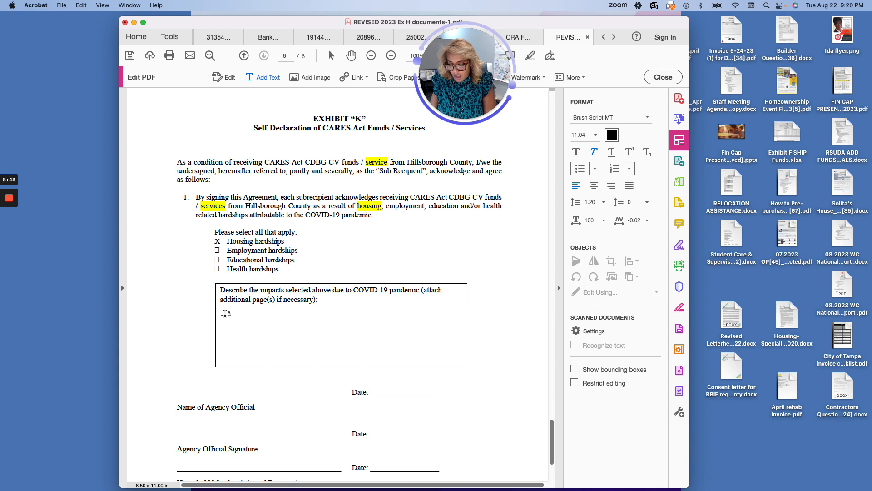
type("a income")
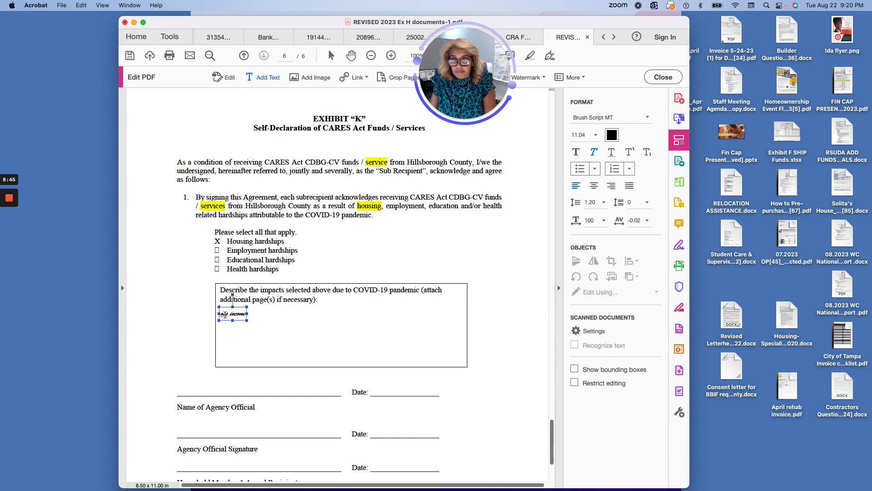
key("Return")
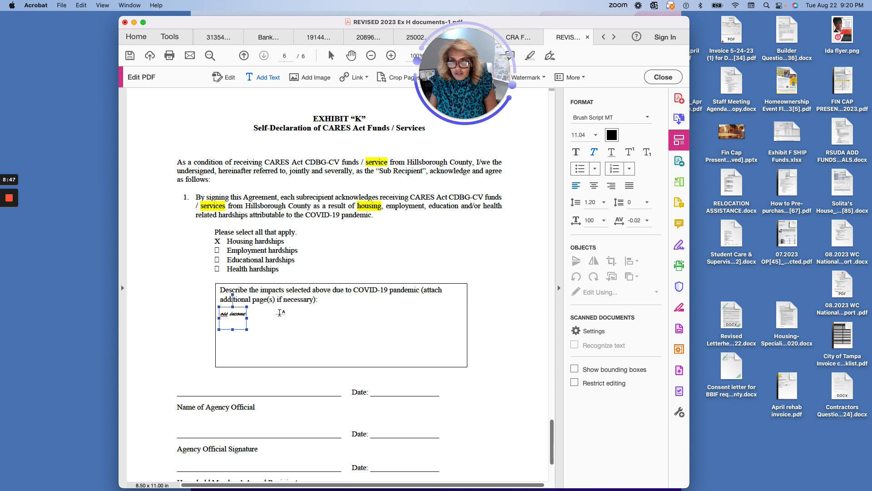
left_click(246, 314)
left_click_drag(245, 314, 217, 314)
left_click(646, 118)
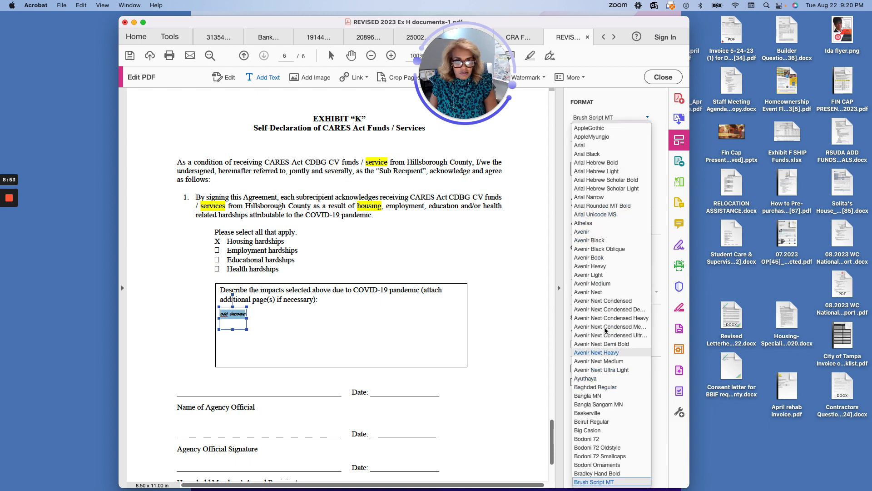
left_click(580, 145)
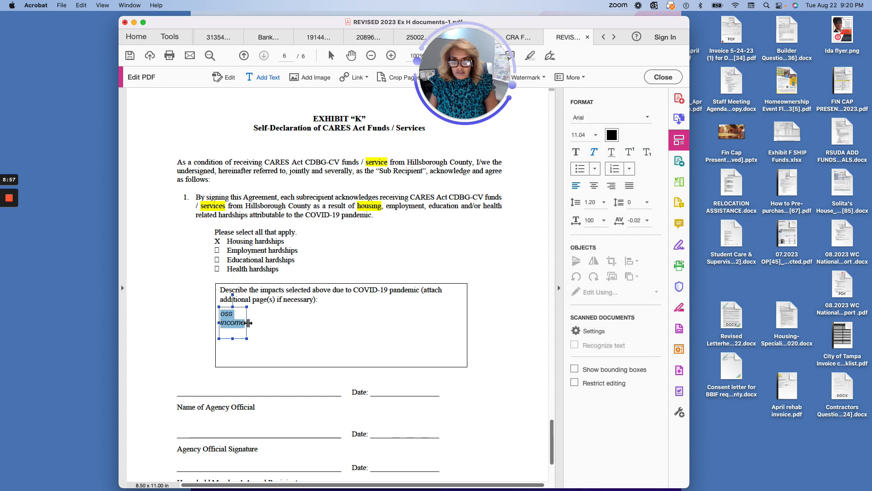
left_click_drag(247, 322, 419, 318)
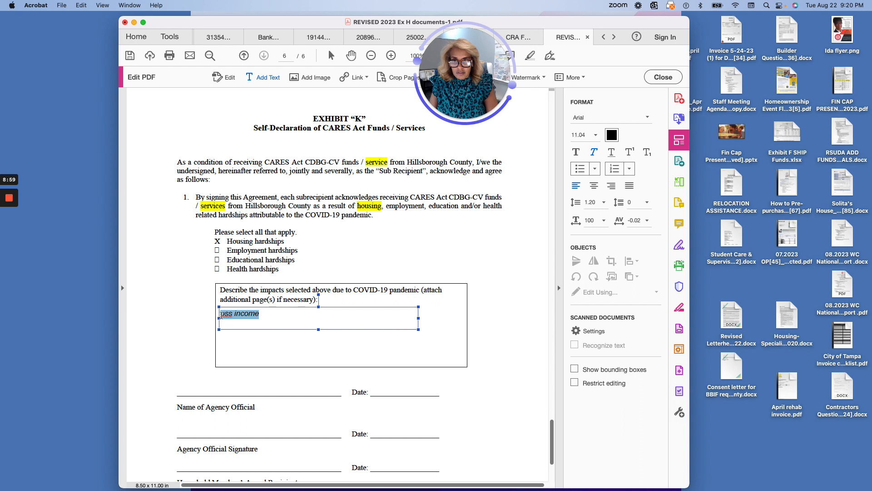
left_click(221, 314)
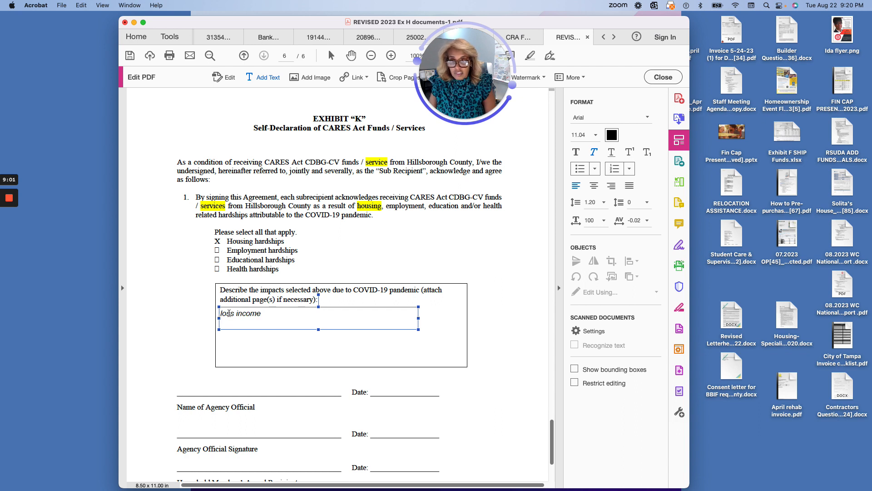
- Add 'rediced income' on a second line and set both lines in non-italic Arial
key("End")
key("Return")
type("r")
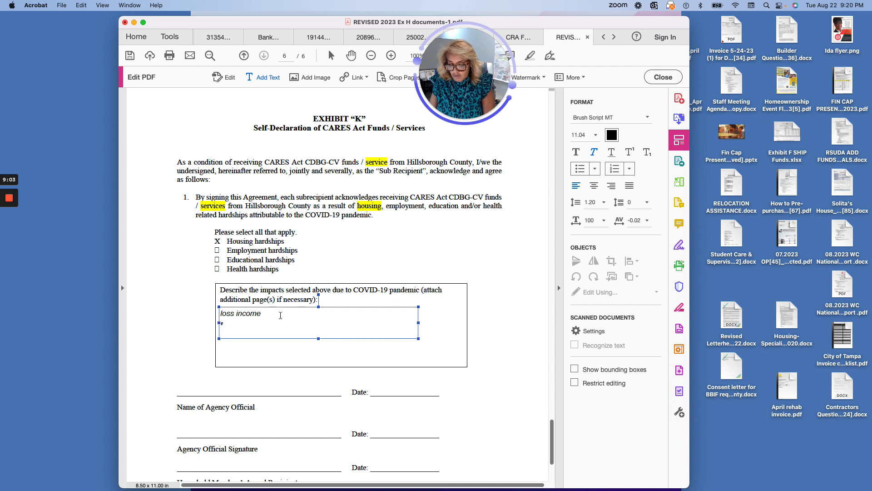
type("ediced")
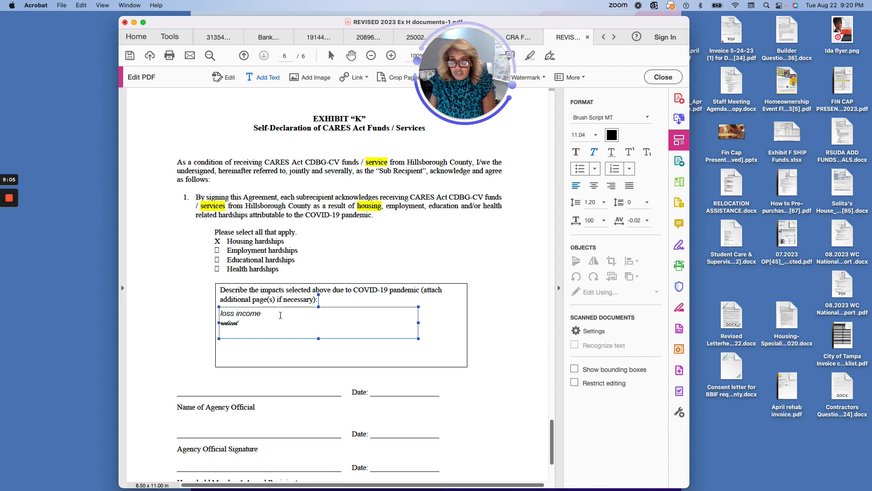
type(" co")
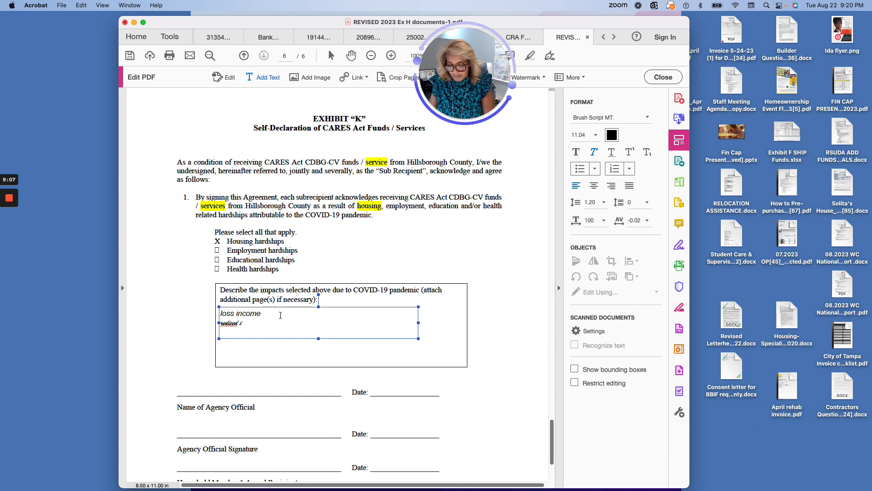
type(" income")
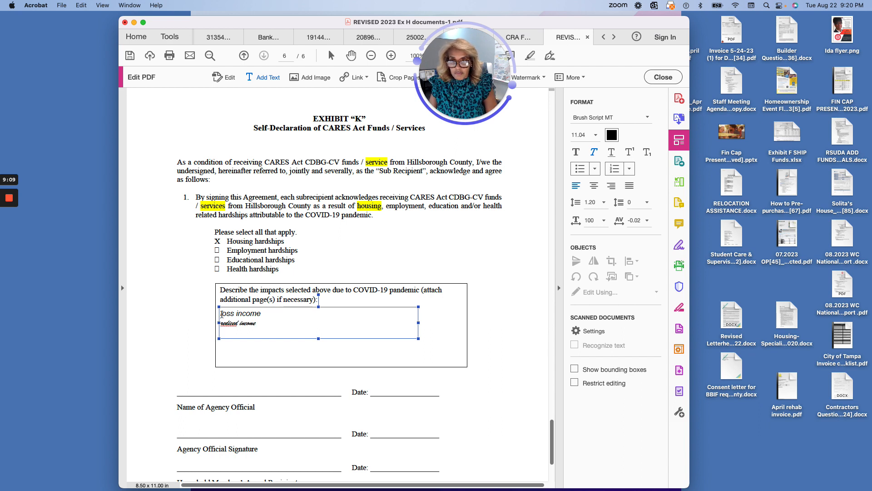
left_click_drag(220, 313, 290, 332)
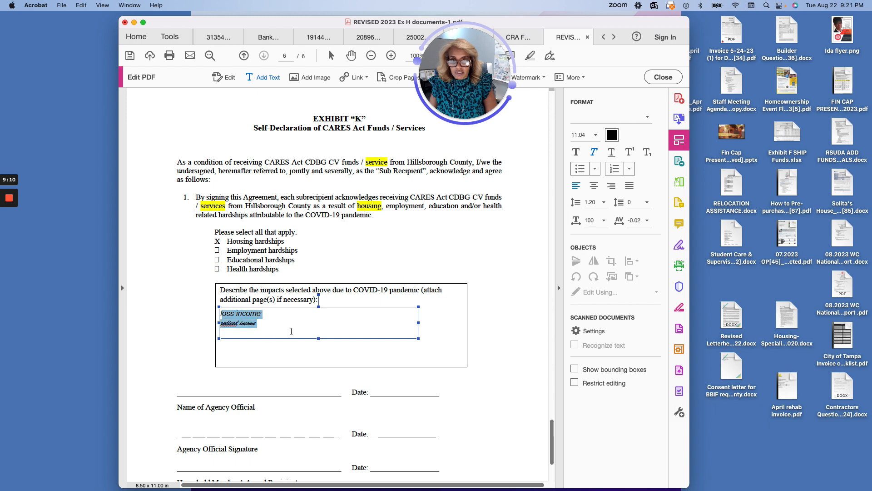
left_click(648, 119)
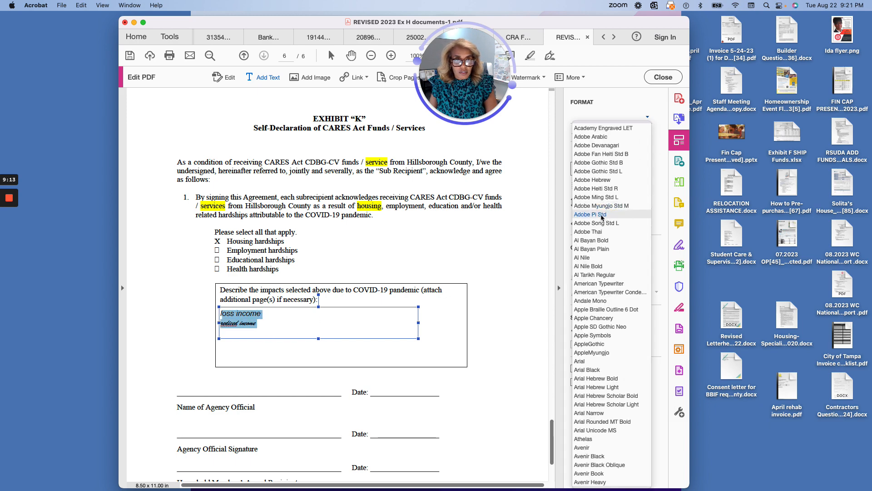
left_click(582, 361)
left_click(595, 155)
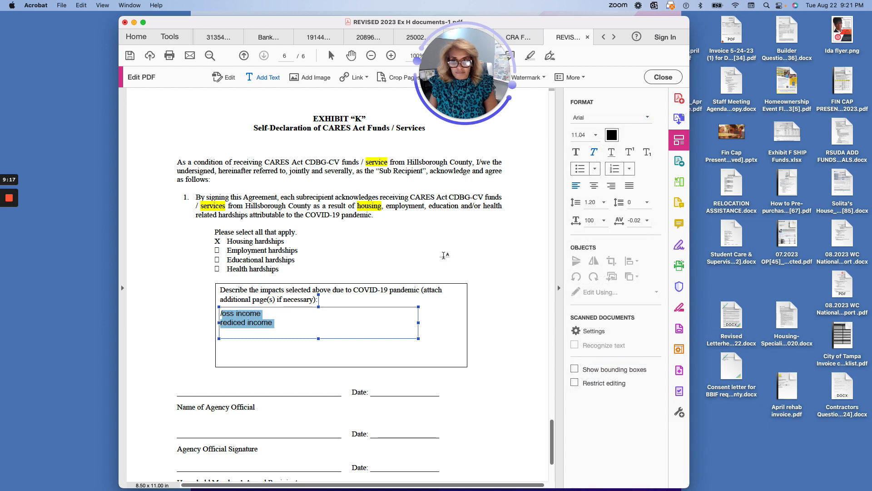
- Correct the typo 'rediced' to 'reduced income' in the impacts box
left_click(306, 322)
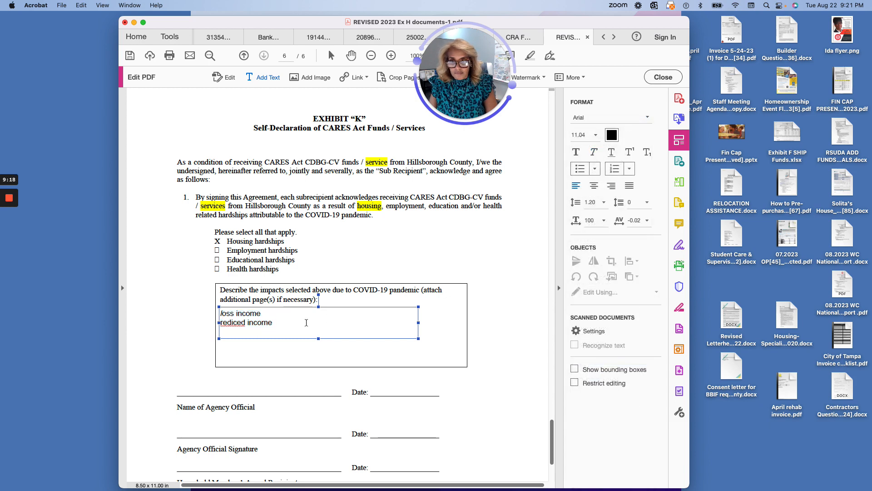
left_click(232, 324)
key("BackSpace")
type("u")
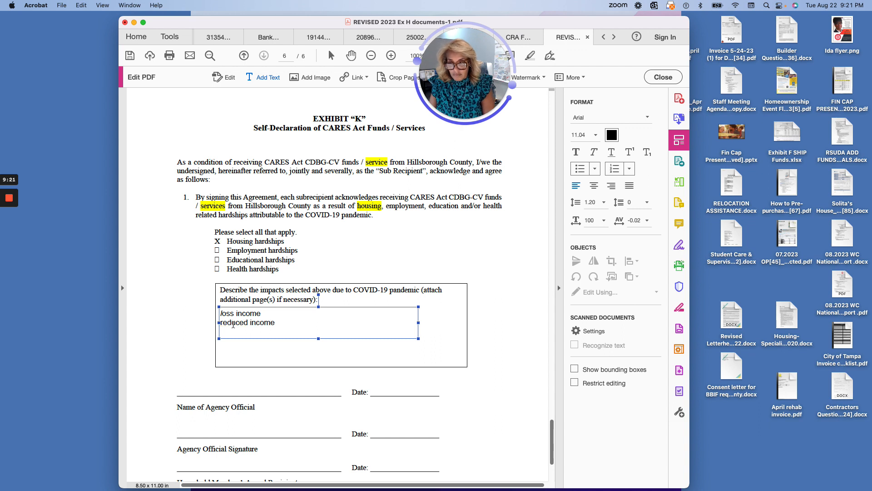
- Add Health conditions, Family health conditions, unemployed and Increase in household expenses as separate impact lines
key("Return")
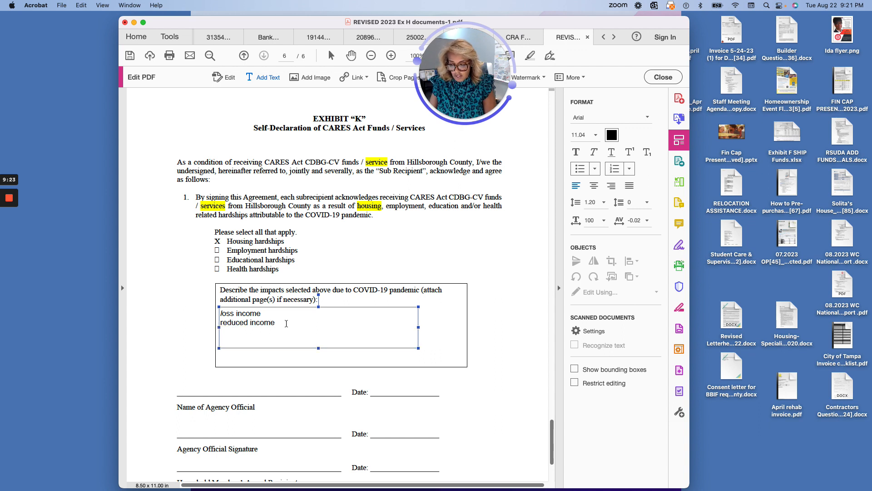
type("Health conditions")
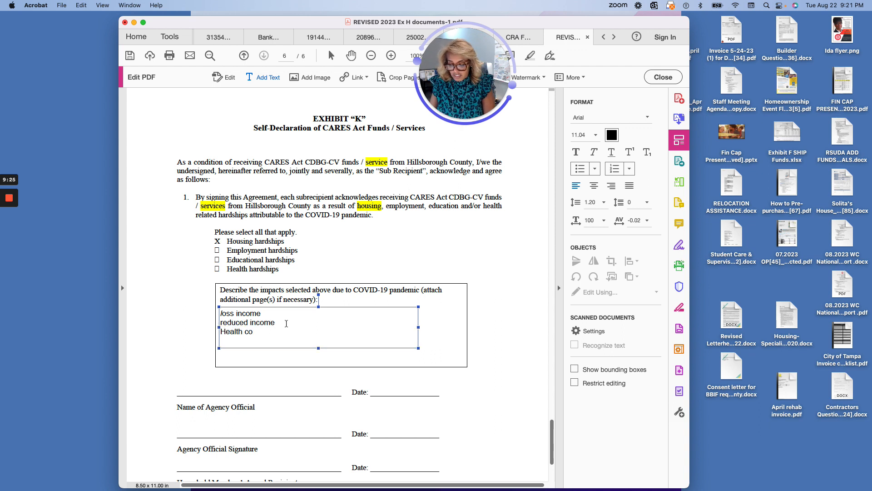
key("Return")
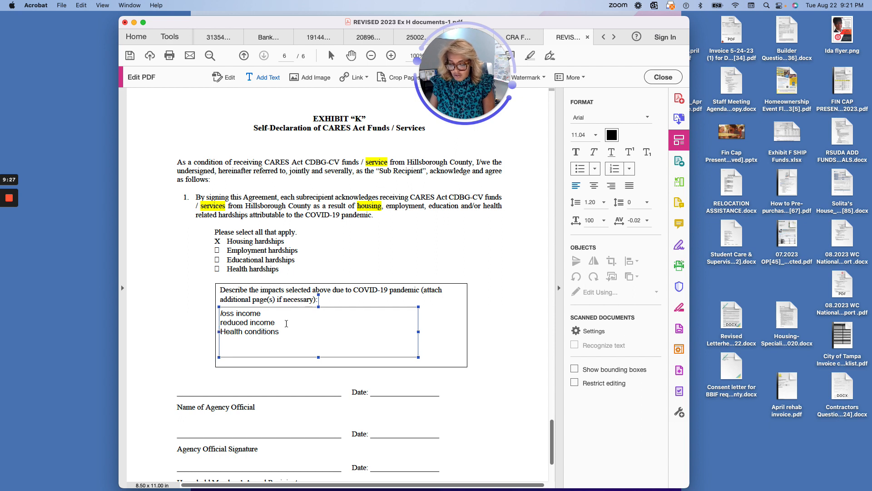
type("Family health")
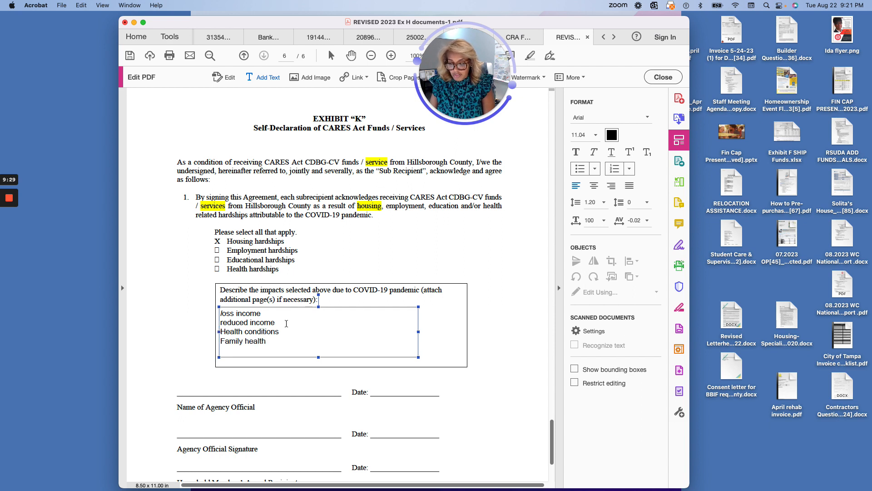
type(" conditions")
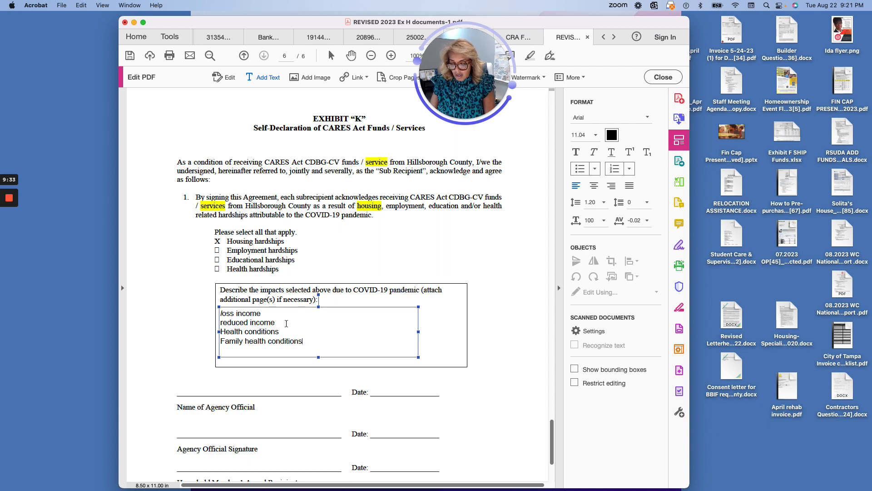
type("unemployed")
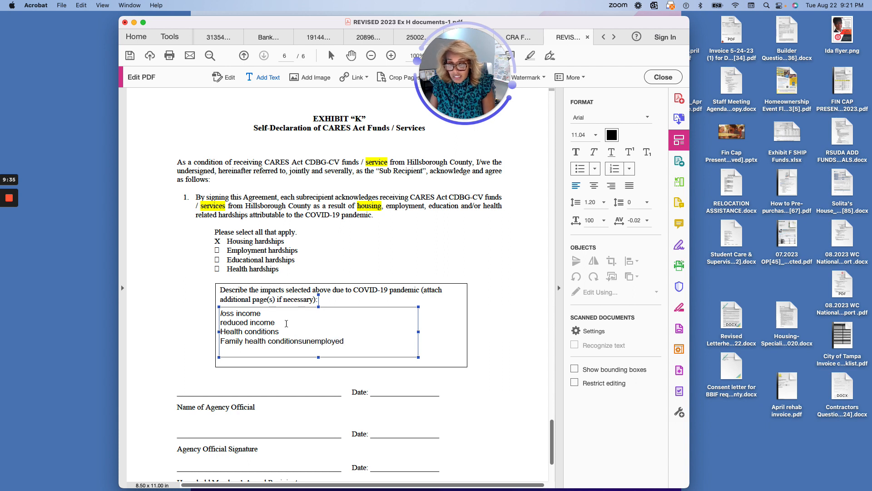
key("BackSpace")
key("BackSpace")
key("BackSpace")
key("BackSpace")
key("BackSpace")
key("BackSpace")
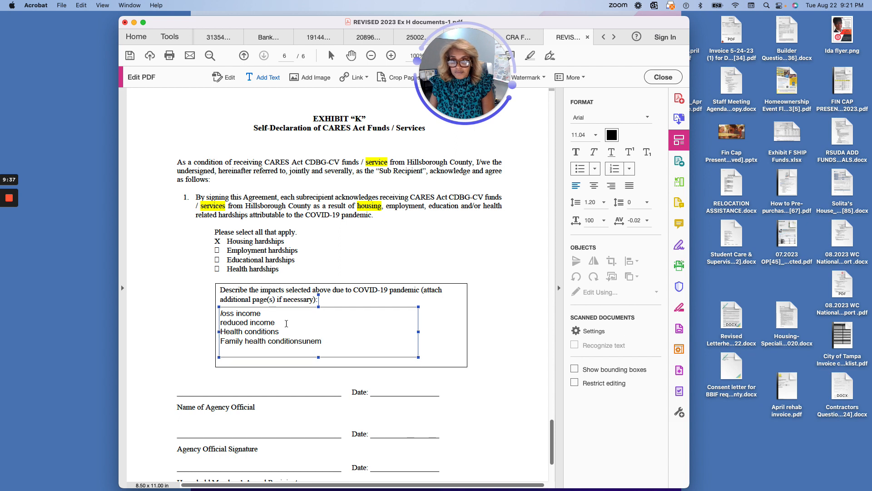
key("BackSpace")
key("BackSpace")
key("BackSpace")
key("Return")
type("un")
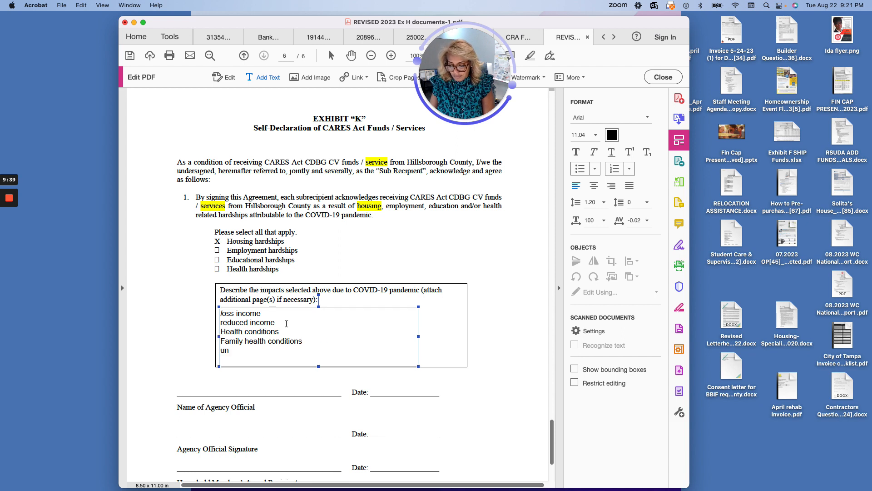
type("employed ")
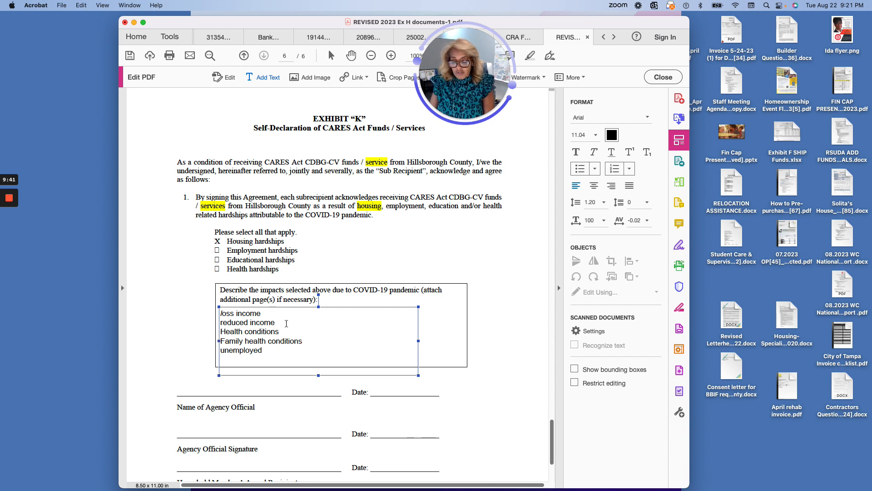
type("Increase in")
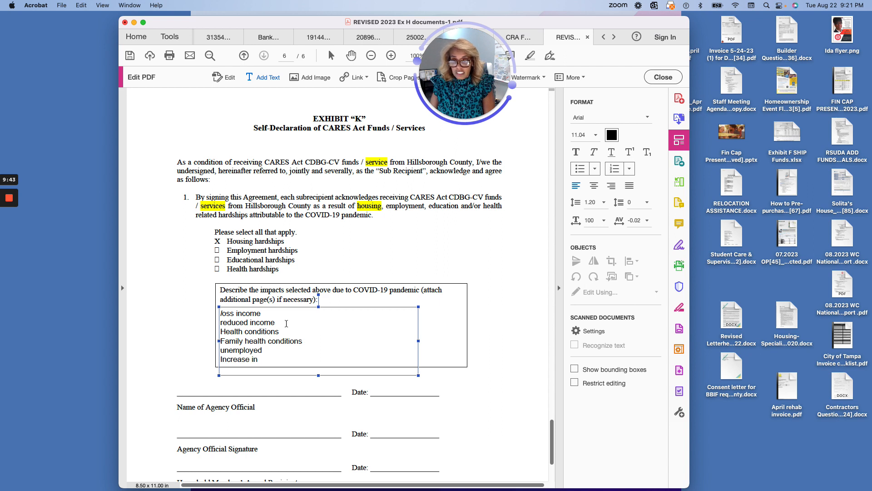
type(" ho")
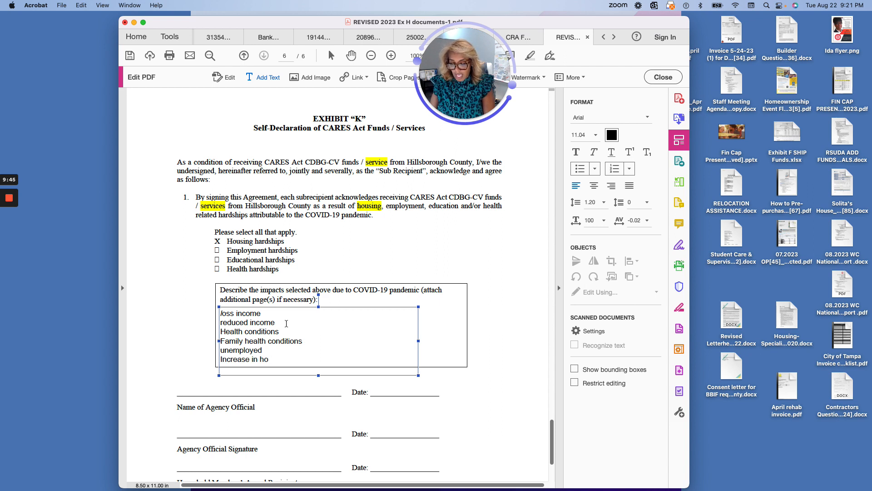
type("usehold expenses")
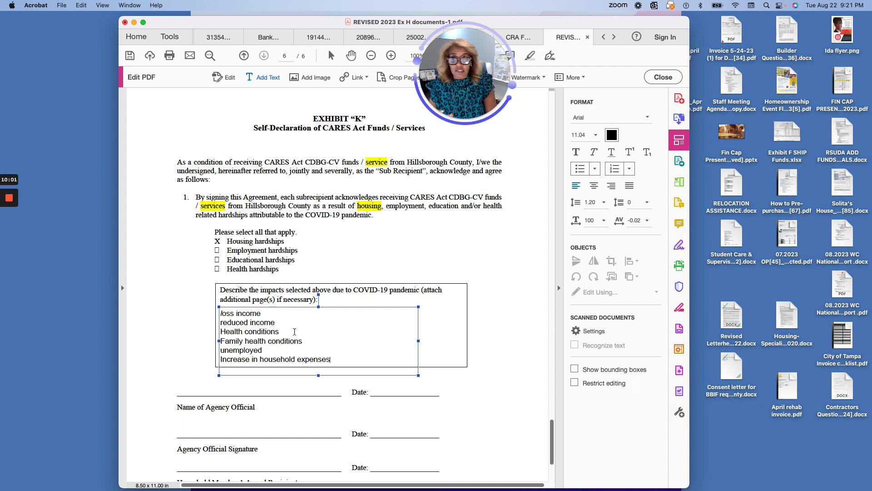
key("super+i")
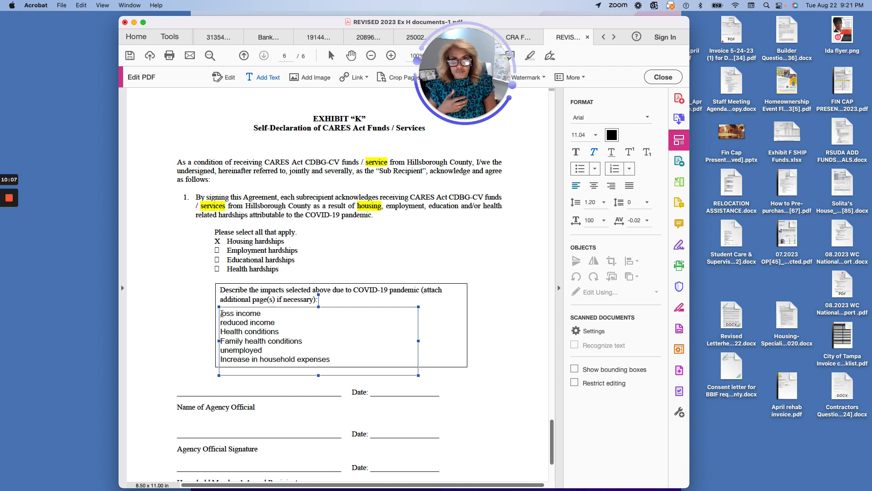
scroll(221, 314, "up", 1)
key("shift+End")
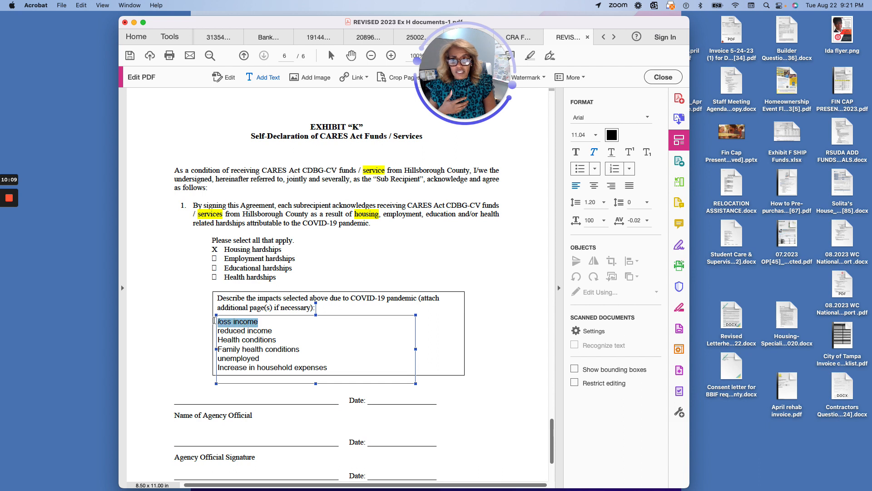
left_click(594, 153)
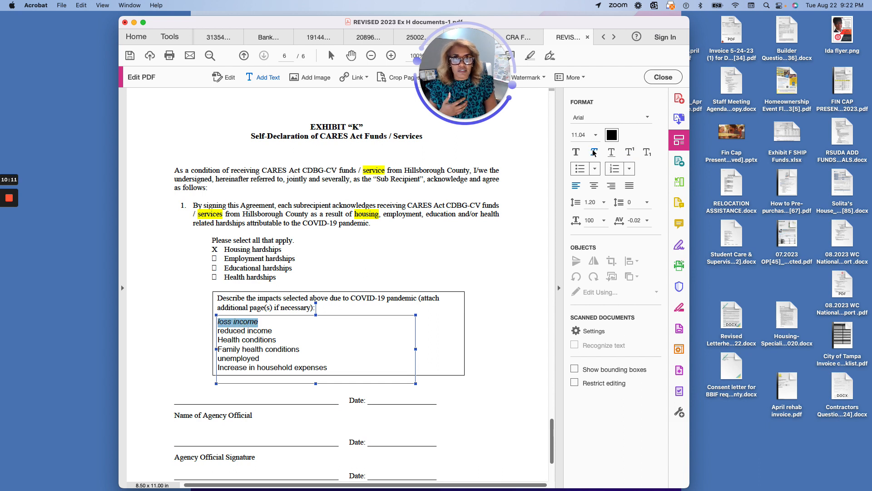
left_click(595, 151)
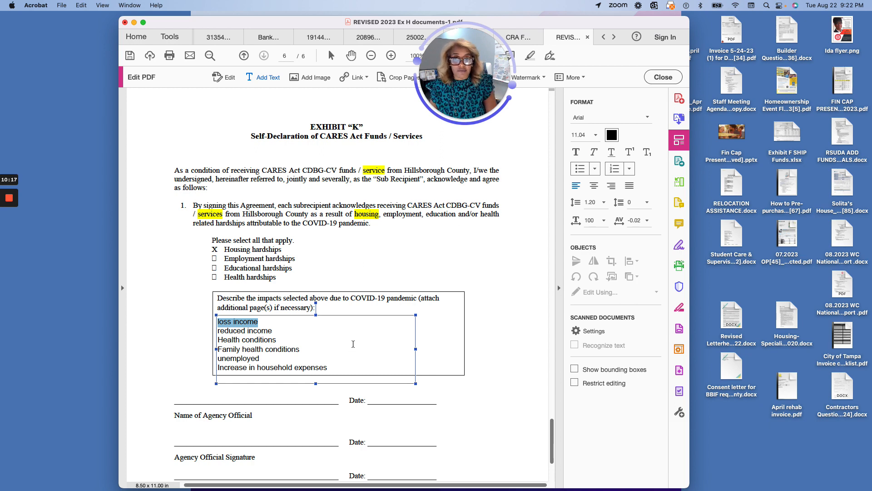
scroll(353, 344, "down", 5)
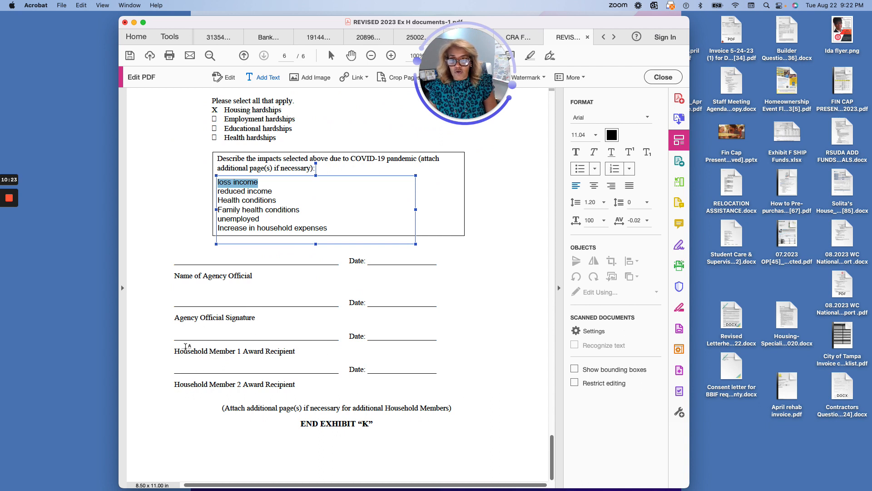
- Enter the recipient's full name on the Household Member 1 line and date it 8/22/23
left_click(183, 335)
left_click(184, 335)
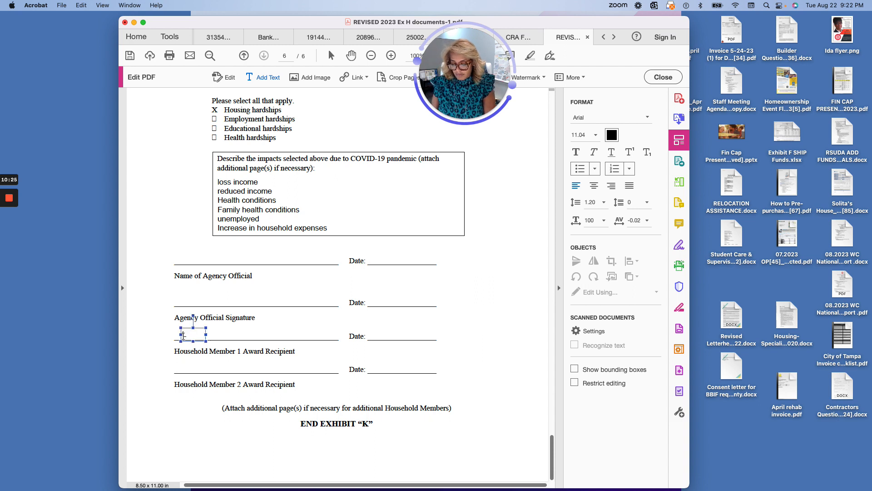
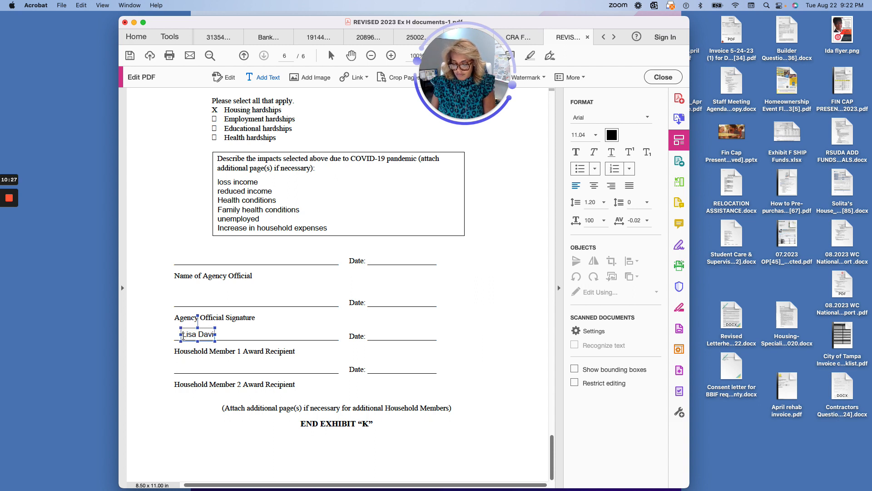
left_click(376, 337)
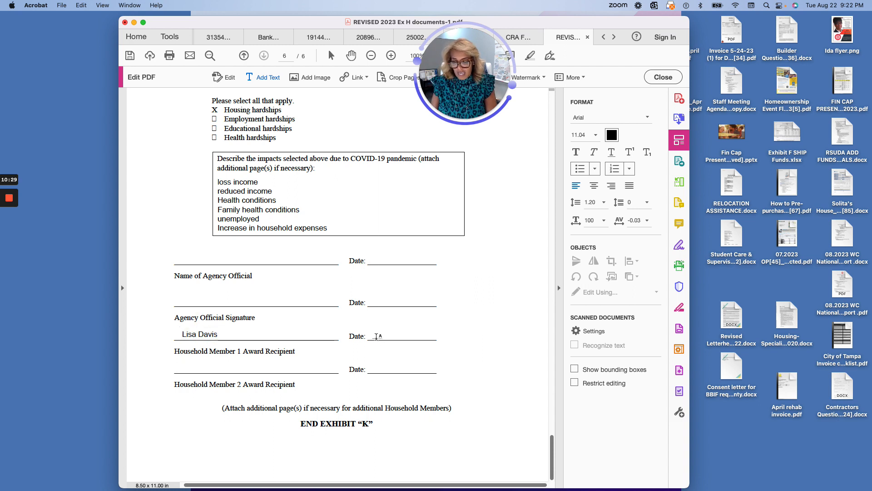
type("8/22/23")
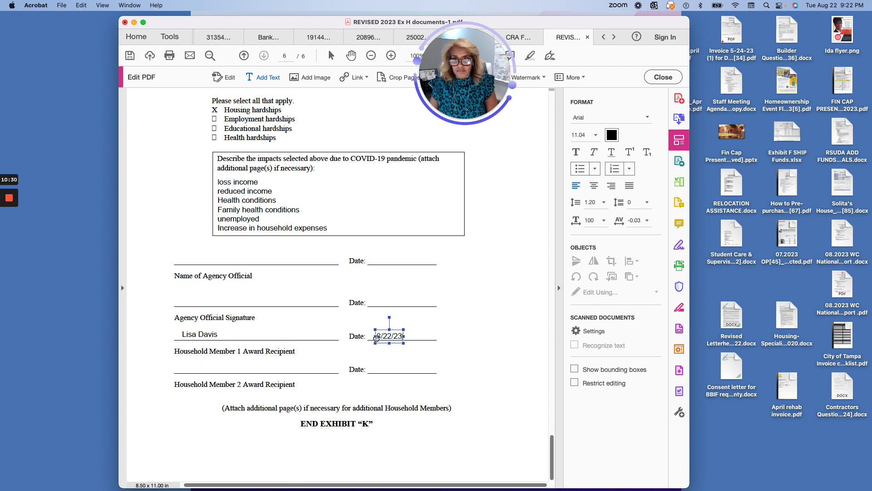
scroll(377, 338, "left", 1)
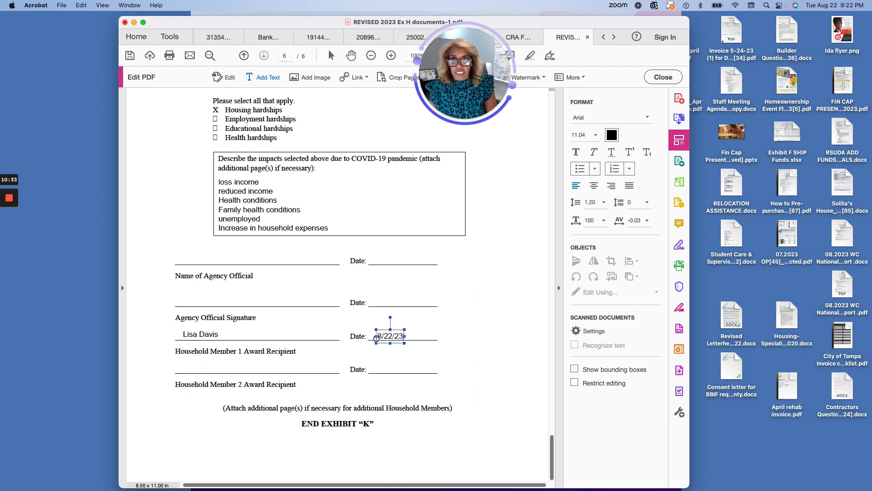